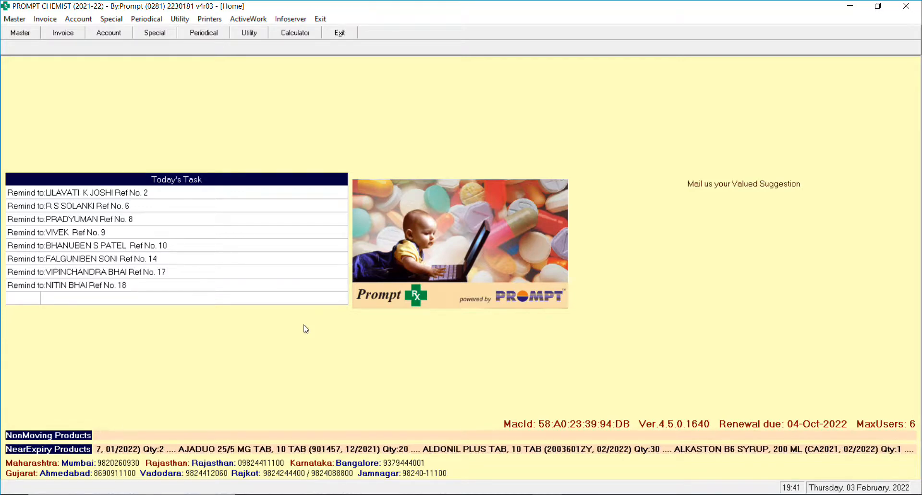
Open a new purchase bill and set its voucher series to DB-PR-T.
left_click(45, 21)
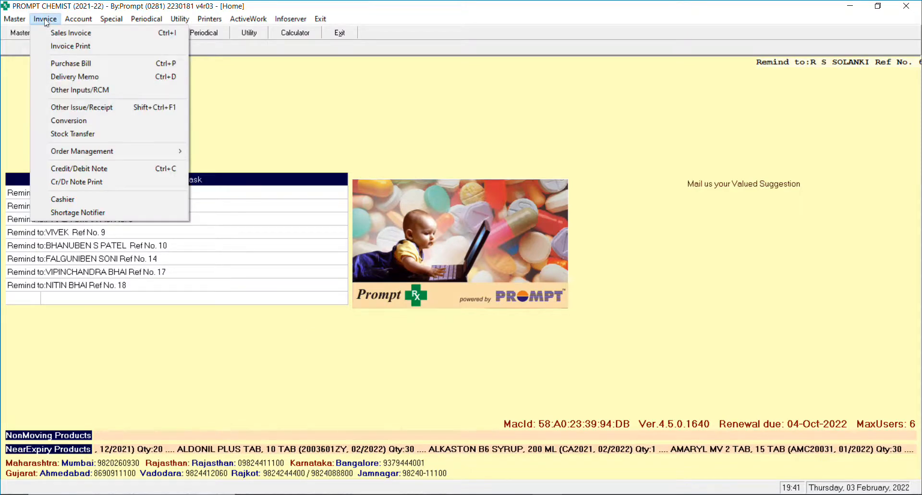
left_click(85, 65)
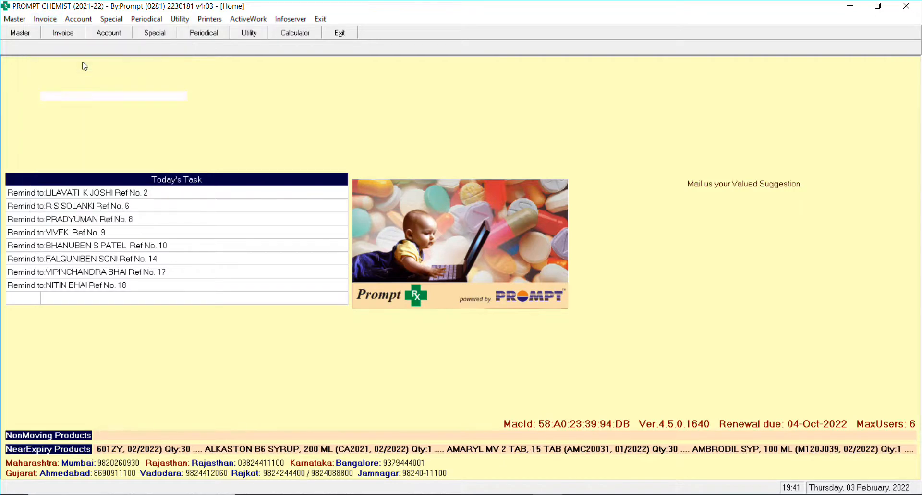
left_click(65, 84)
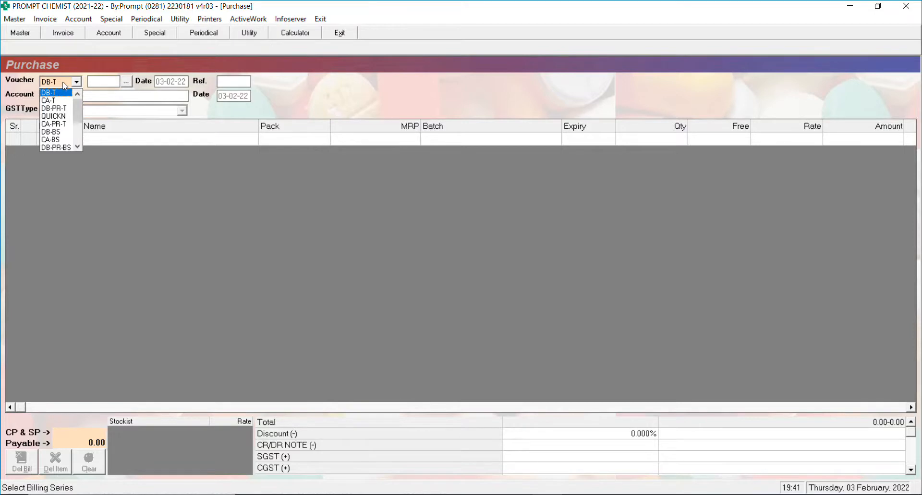
left_click(67, 109)
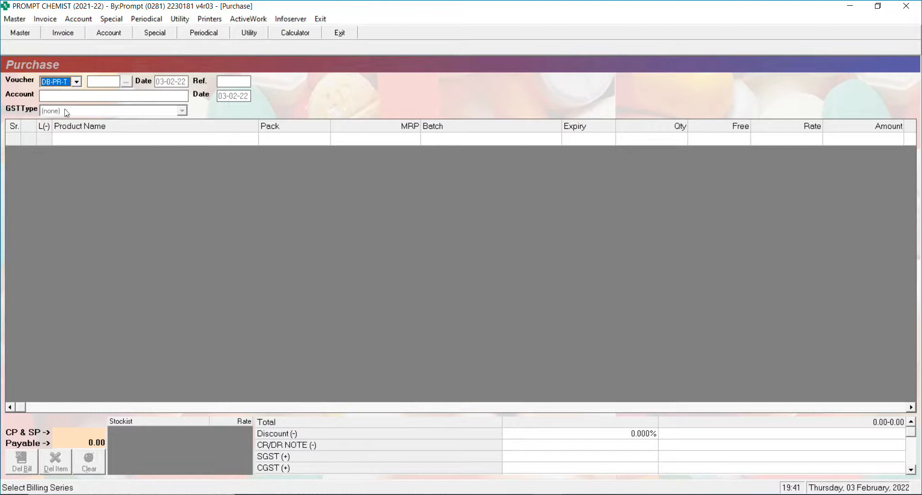
Switch the voucher series to CA-PR-T and on to DB-T.
left_click(76, 83)
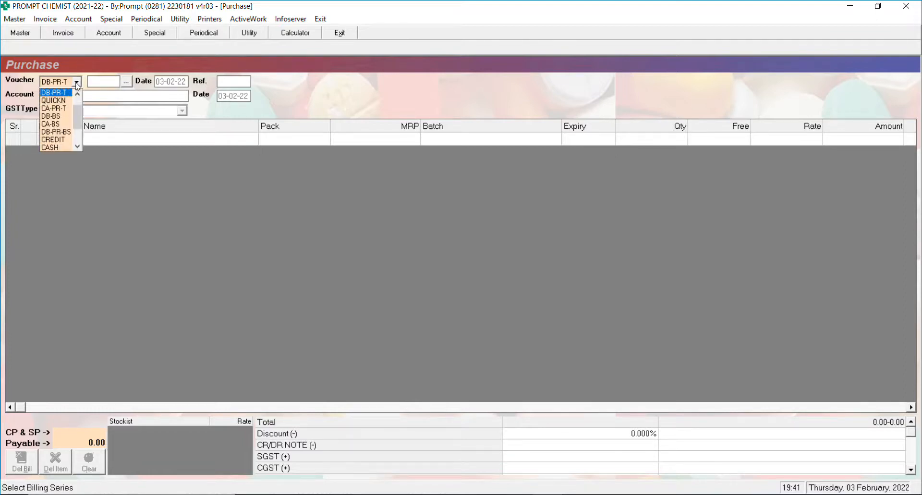
left_click(56, 108)
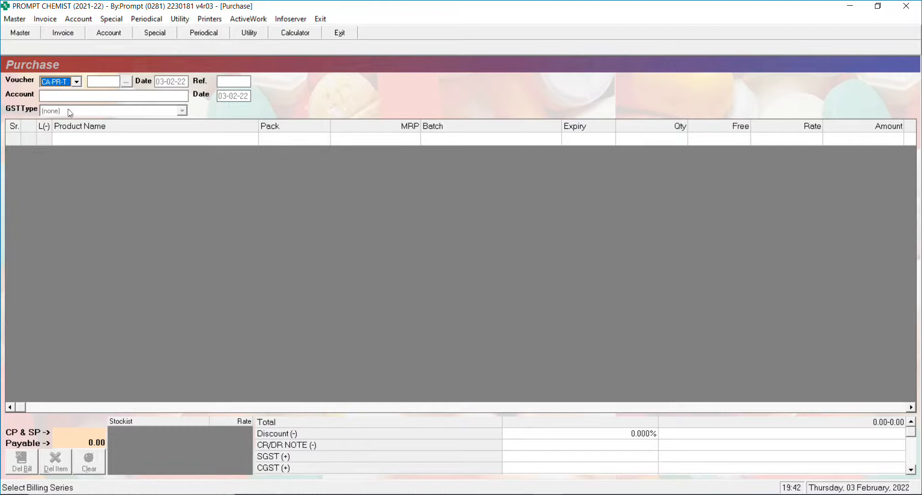
key("Down")
key("Down")
key("Down")
key("Down")
key("Return")
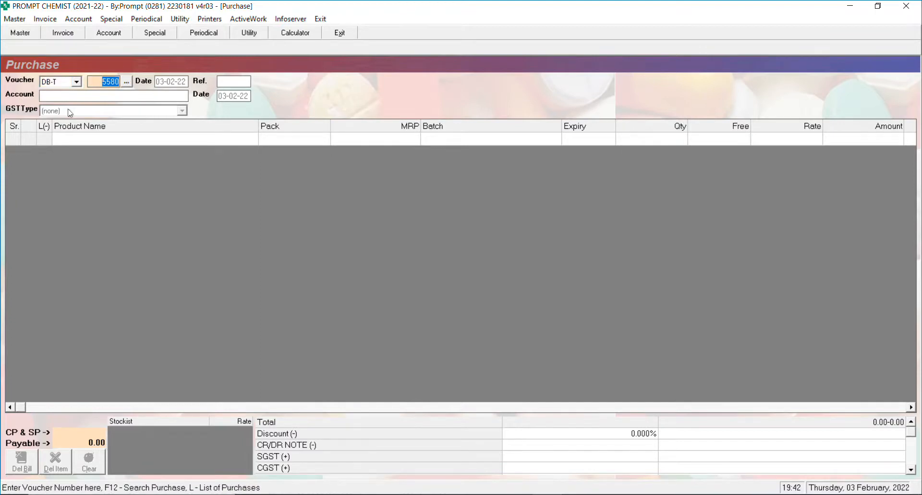
Select the DB-PR-T voucher series and accept the proposed voucher number and date.
key("Escape")
key("Down")
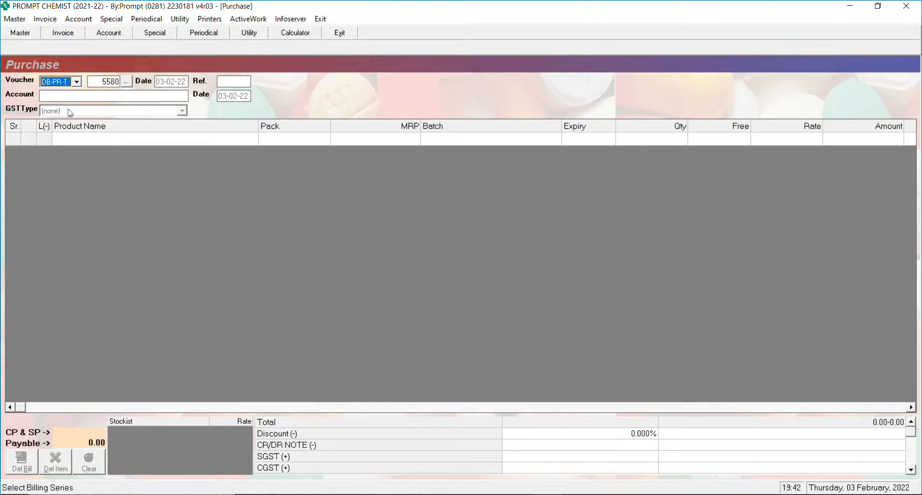
key("Return")
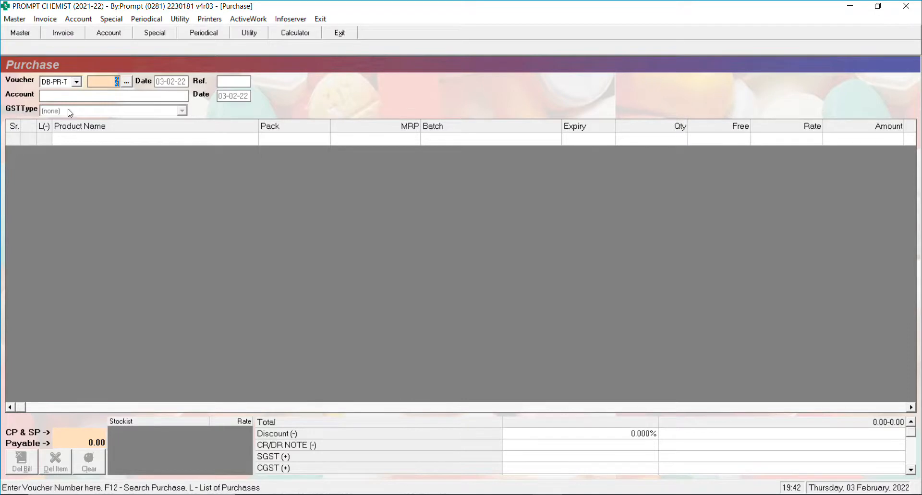
key("Return")
key("Return")
Choose A.PATEL & CO. as the purchase account, leaving the bill reference blank and keeping the proposed bill date.
type("a")
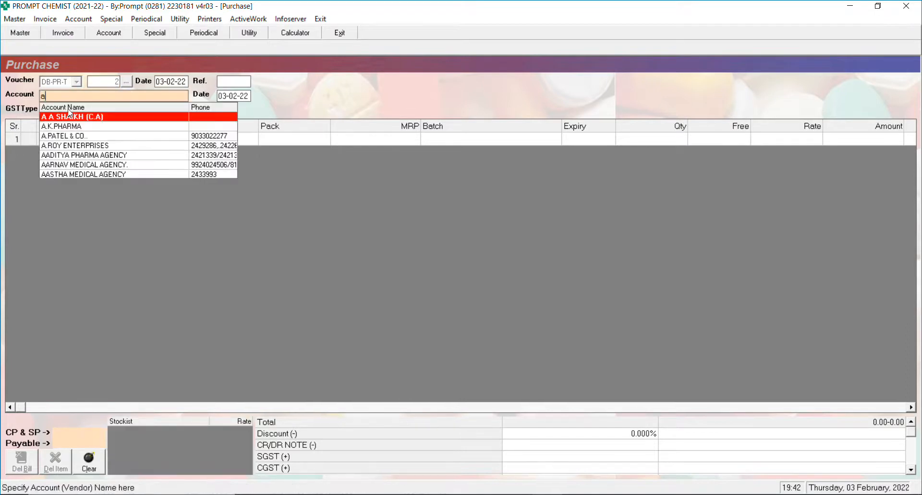
key("Down")
key("Down")
key("Return")
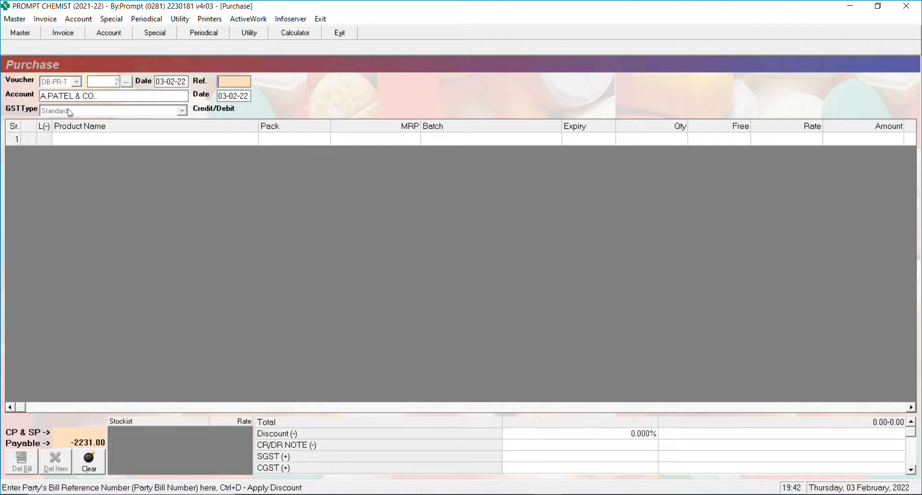
key("Return")
key("Return")
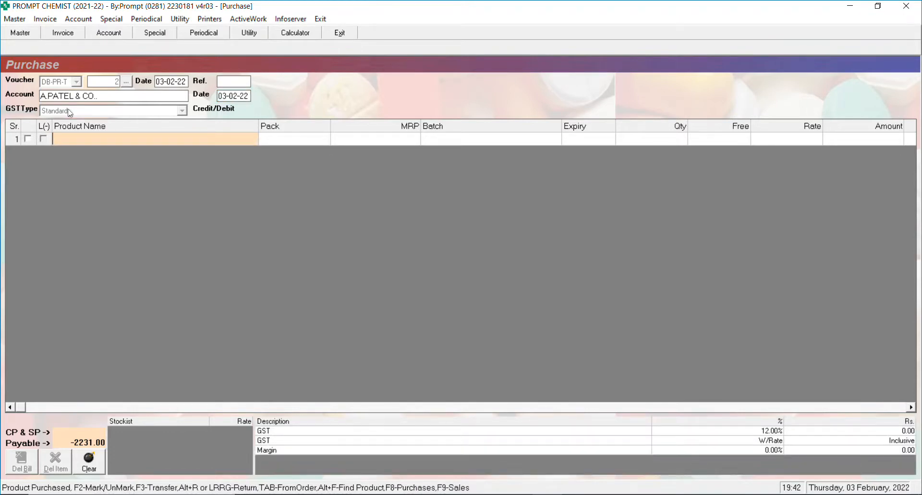
Pick A TO Z TAB @ in the 15 TAB pack as the first product and accept its MRP of 125.00.
type("a")
key("Down")
key("Down")
key("Down")
key("Down")
key("Down")
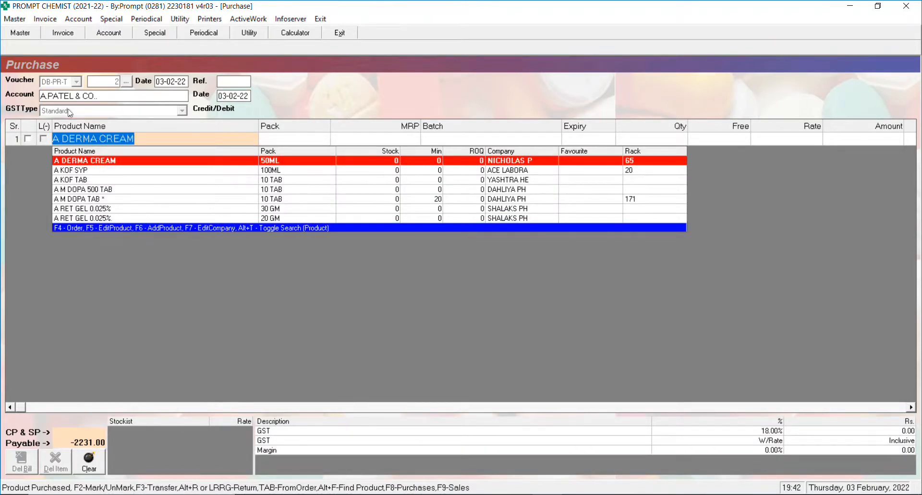
key("Down")
key("Down")
key("Down")
key("Down")
key("Down")
key("Down")
key("Down")
key("Down")
key("Return")
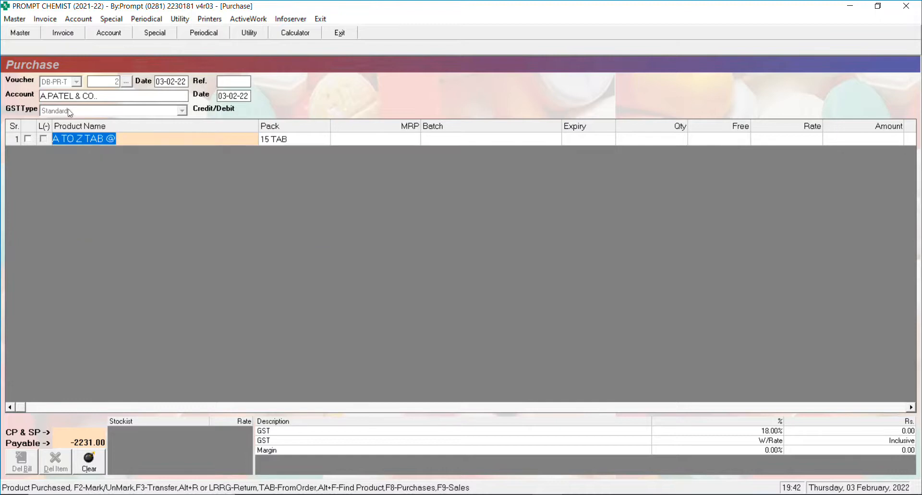
key("Return")
key("Return")
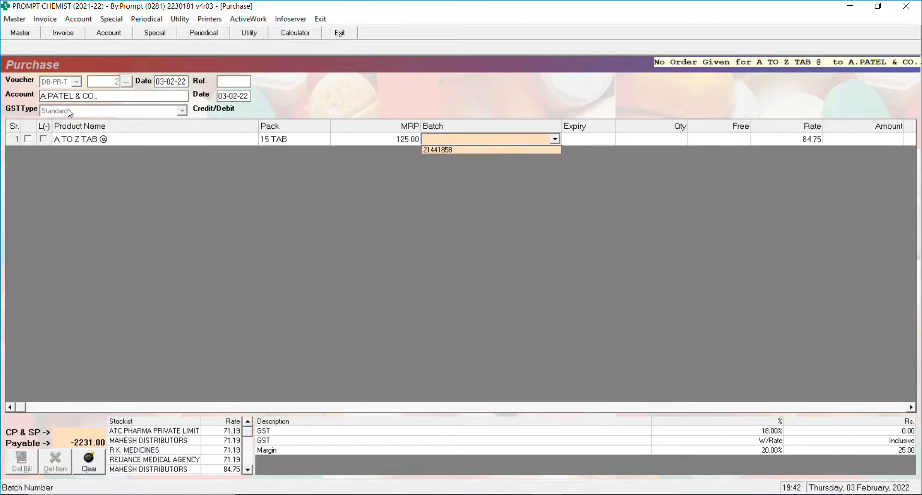
Use batch 21441858 with expiry 12/22 and quantity 3 for A TO Z TAB @, with no free quantity.
key("Return")
key("Return")
key("Return")
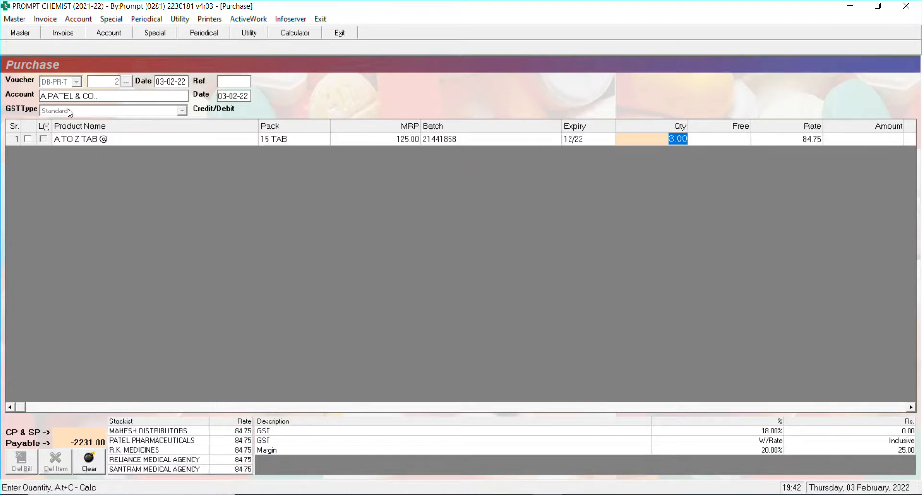
key("Return")
key("Return")
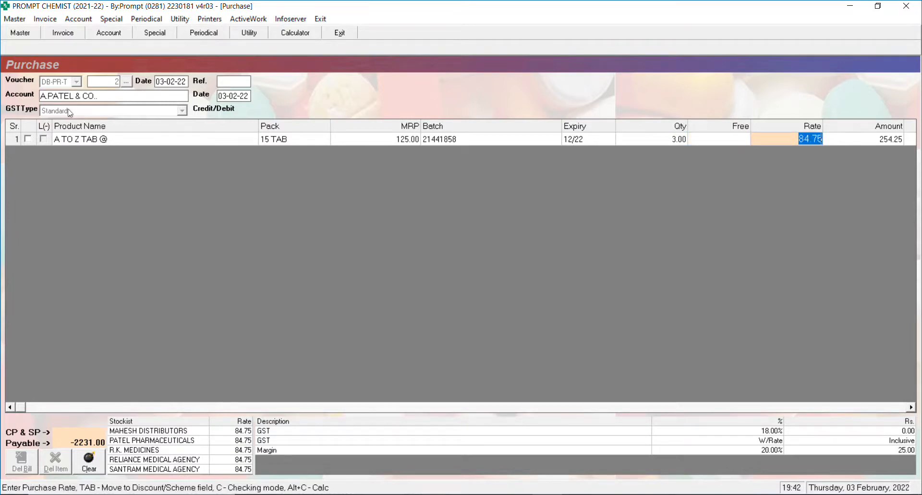
Accept the rate of 84.75 and the tax details for A TO Z TAB @ to complete its line.
key("Return")
key("Return")
key("Return")
key("Return")
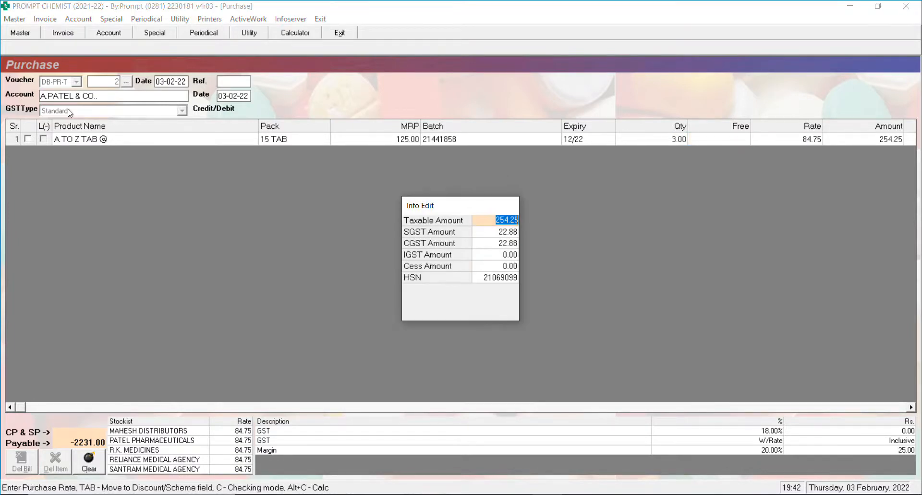
key("Return")
key("Return")
type("V")
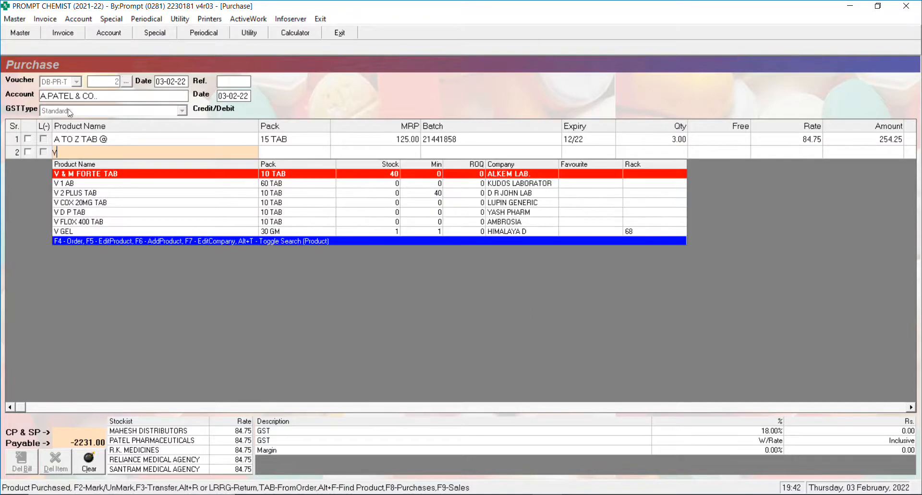
key("Return")
key("Return")
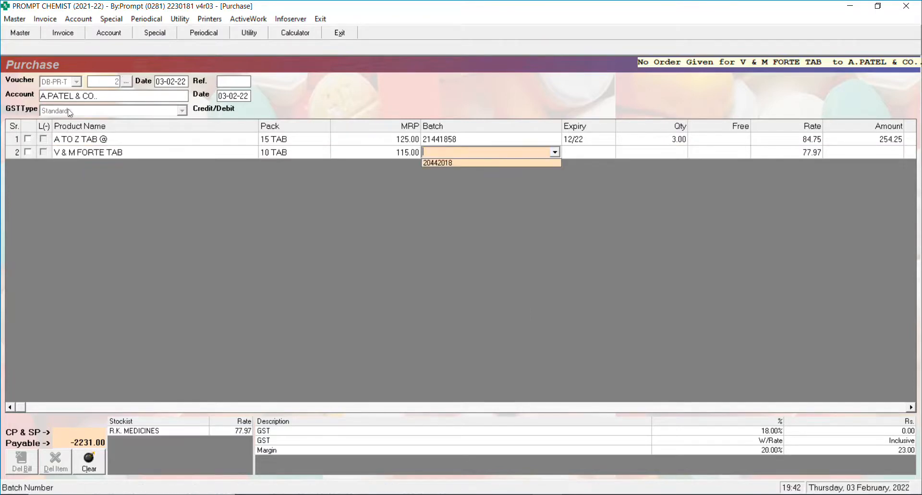
key("Return")
key("Return")
key("Return")
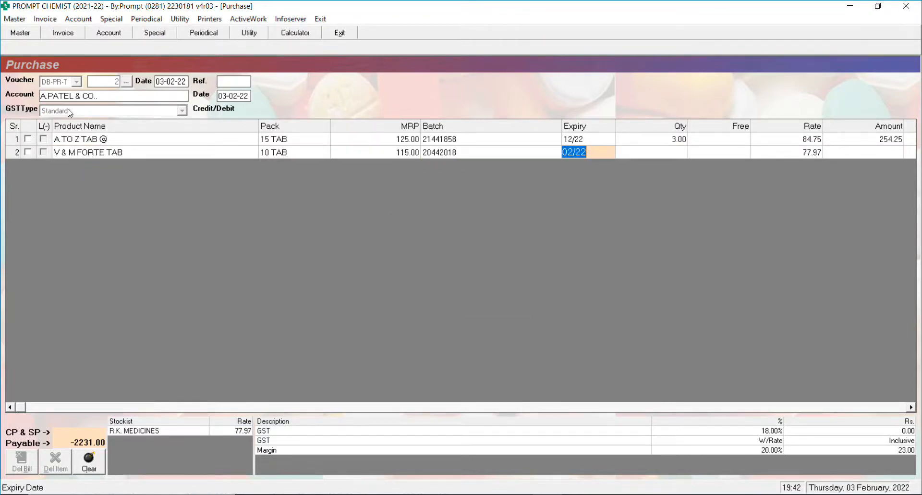
key("Escape")
Find the products matching "emese" and pick EMESET 4 TAB as the second item.
type("e")
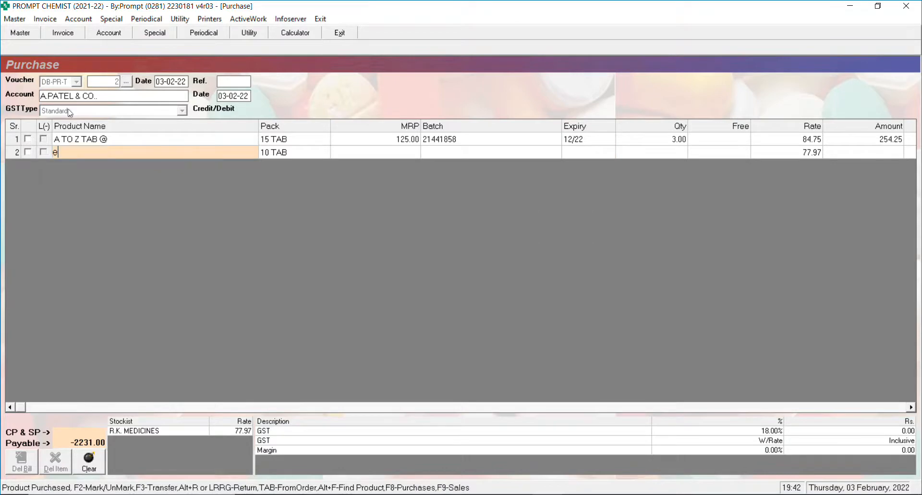
key("Down")
key("Down")
key("Down")
key("Down")
key("Down")
key("Down")
key("Down")
key("Down")
key("Down")
key("Down")
key("Down")
key("Down")
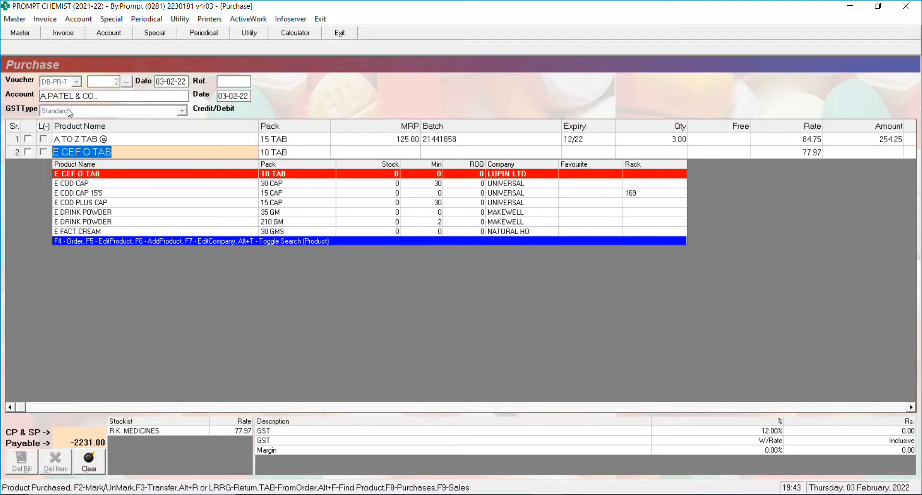
key("Up")
key("Up")
key("Up")
key("Up")
key("Up")
key("Up")
key("Up")
key("Up")
key("Up")
key("Up")
key("Up")
key("Up")
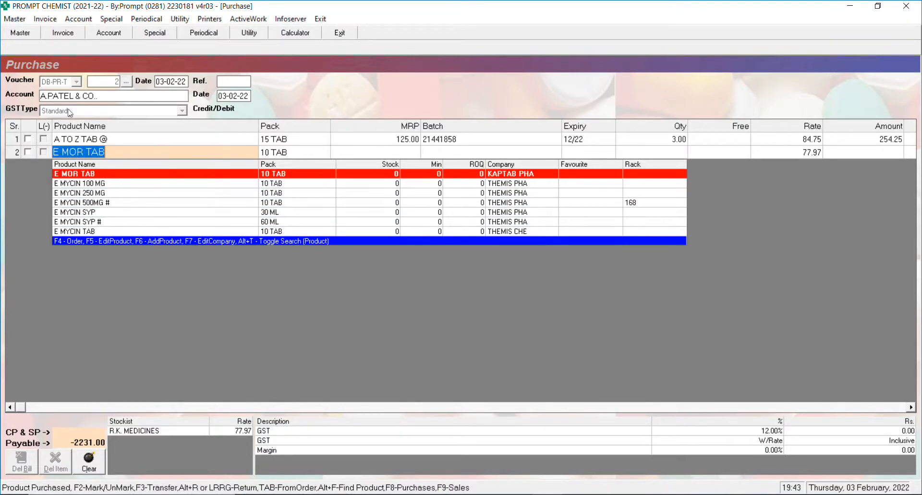
type("mese")
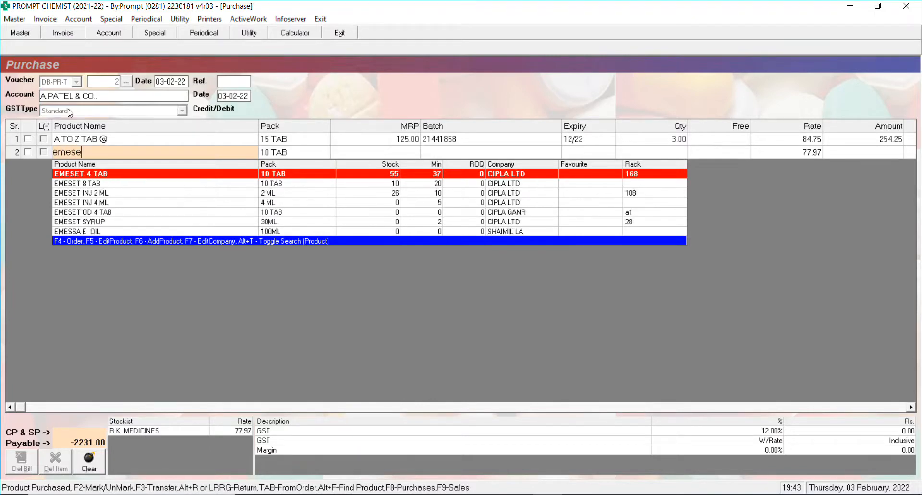
key("Return")
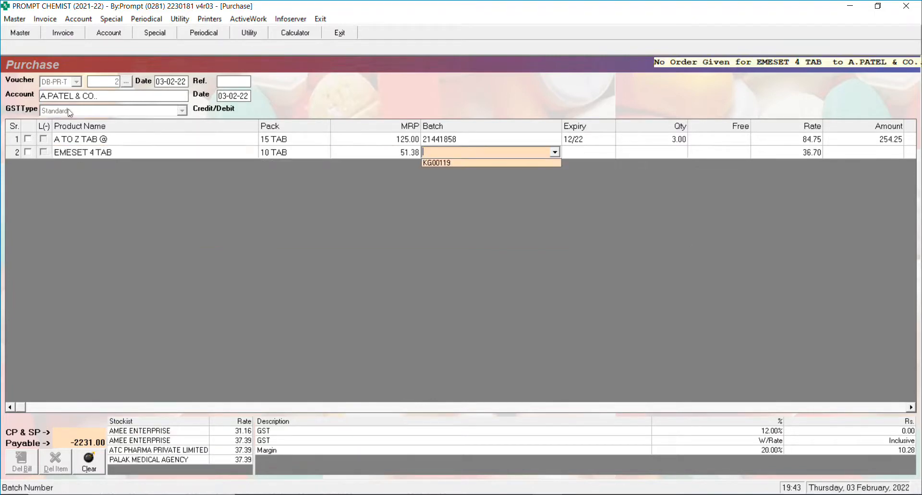
Use batch KG00119 with expiry 02/23 and quantity 3 for EMESET 4 TAB.
key("Return")
key("Return")
key("Return")
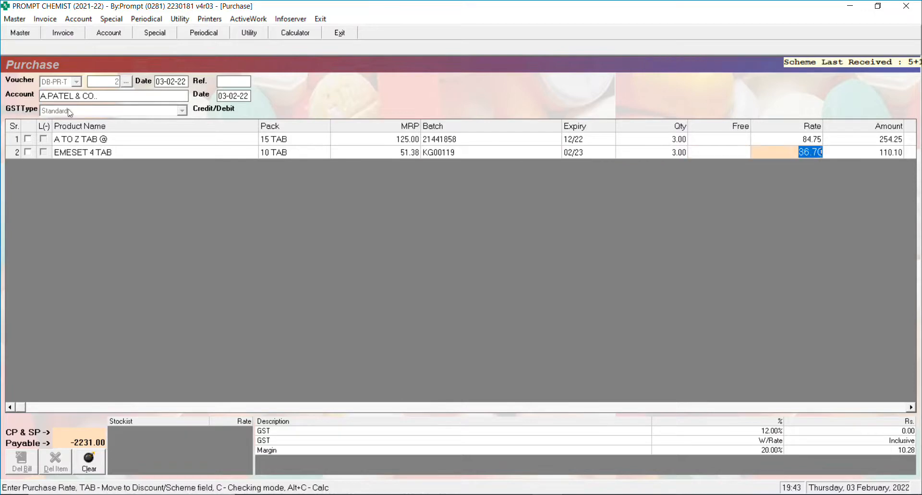
Accept the rate of 36.70 without a scheme and the tax details to complete the EMESET 4 TAB line.
key("Return")
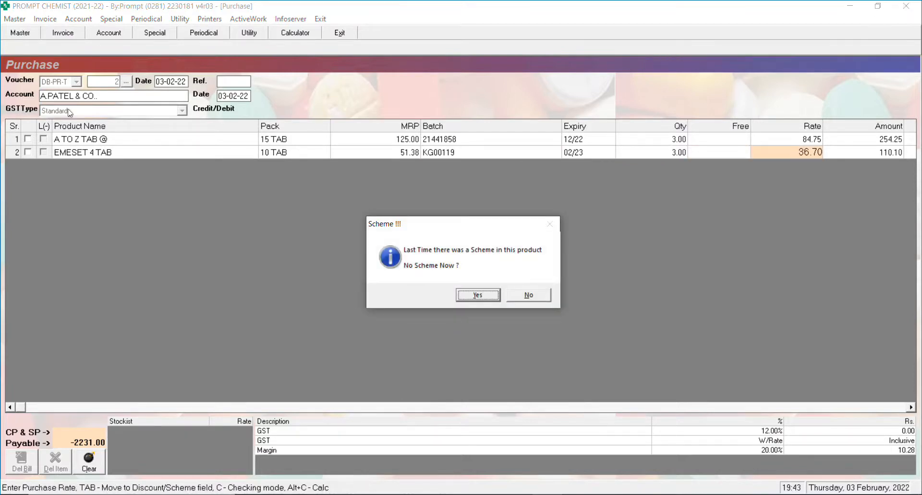
key("Return")
key("Return")
key("Return")
key("Return")
key("Return")
key("Return")
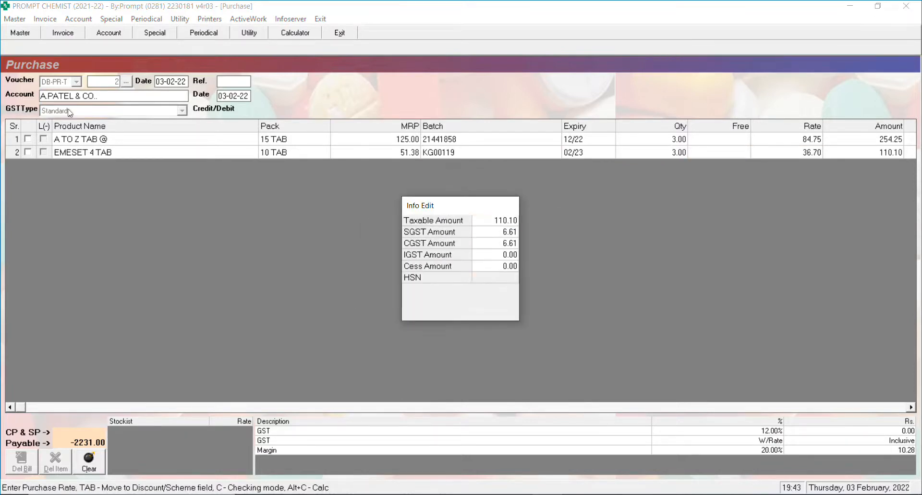
key("Return")
key("Return")
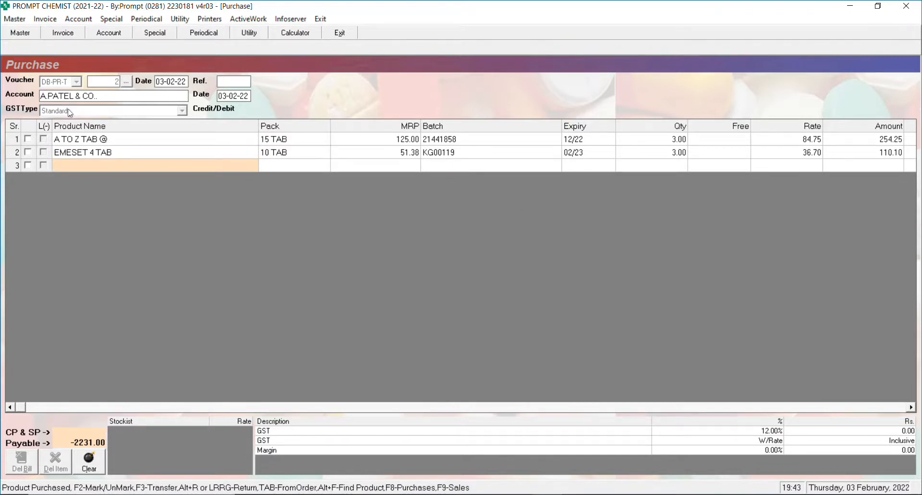
End the item list and set the bill discount to 3%.
key("Return")
key("Return")
key("Return")
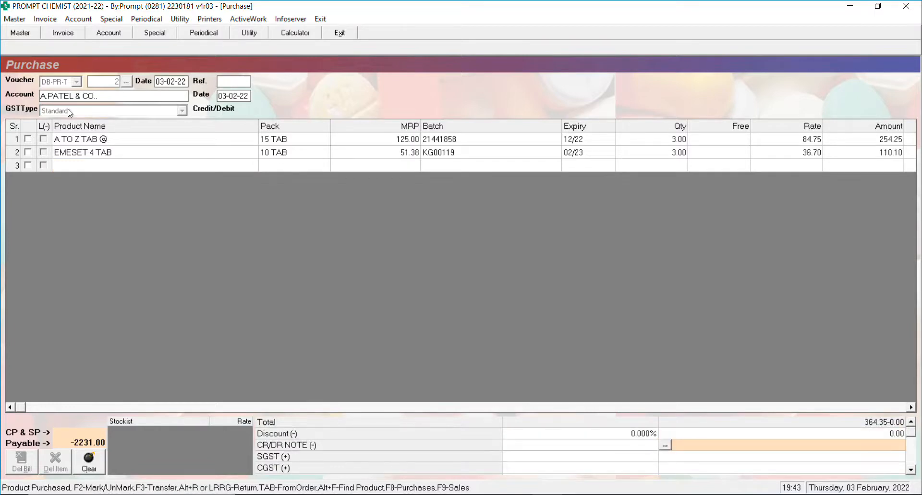
key("Up")
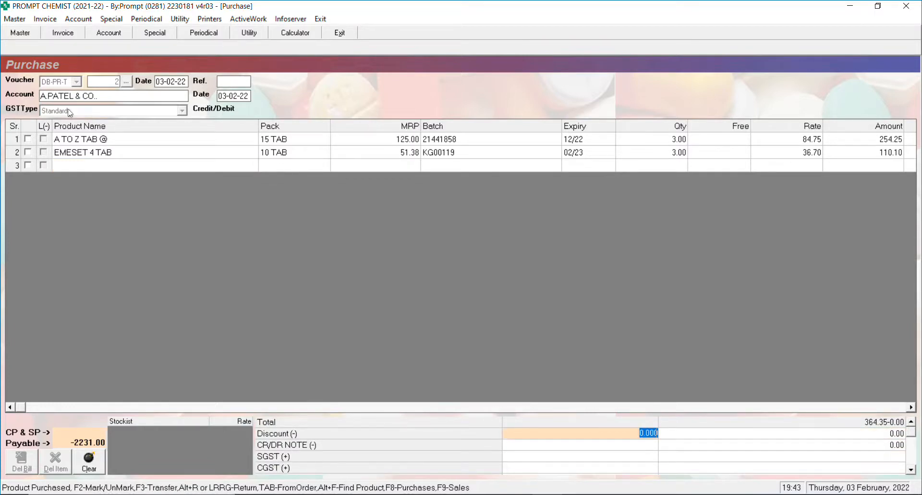
key("Return")
key("Return")
key("Return")
key("Return")
key("Return")
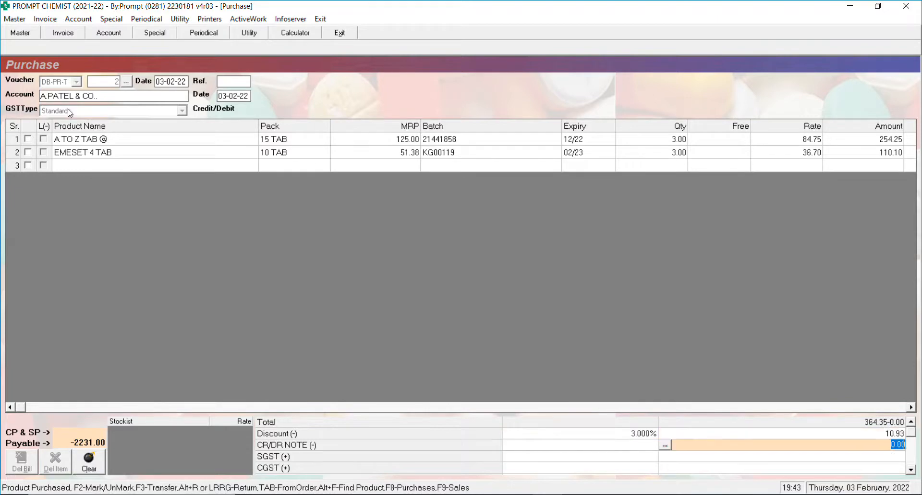
Leave the CR/DR note at 0.00 and accept the grand total to bring up the amount adjustment.
key("Return")
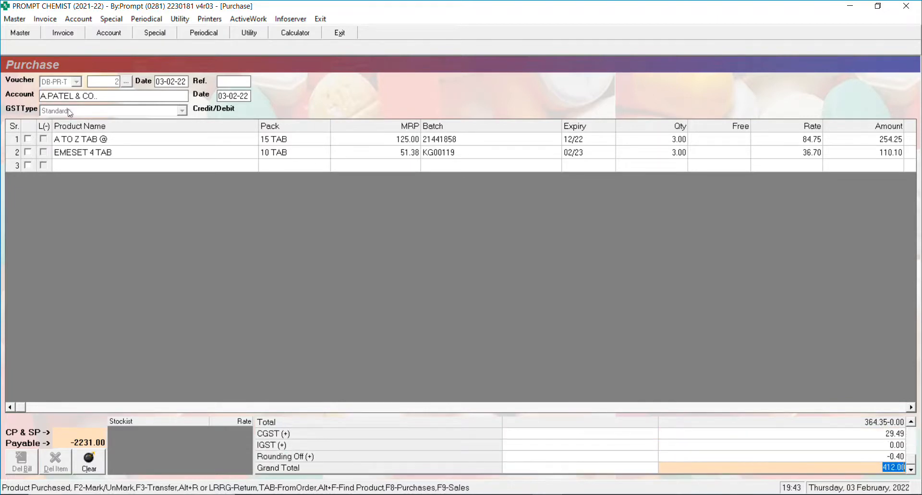
key("Return")
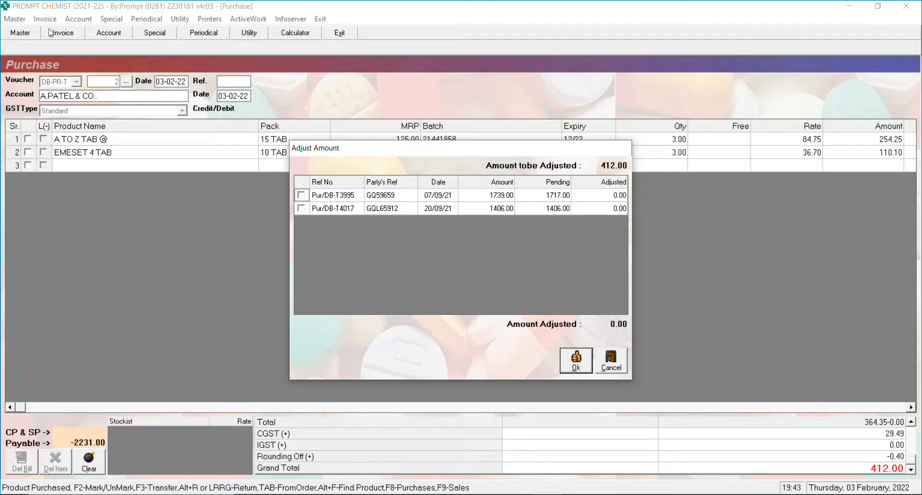
Adjust the voucher amount against the pending bill Pur/DB-T3995 and finish the voucher without printing it.
left_click(500, 199)
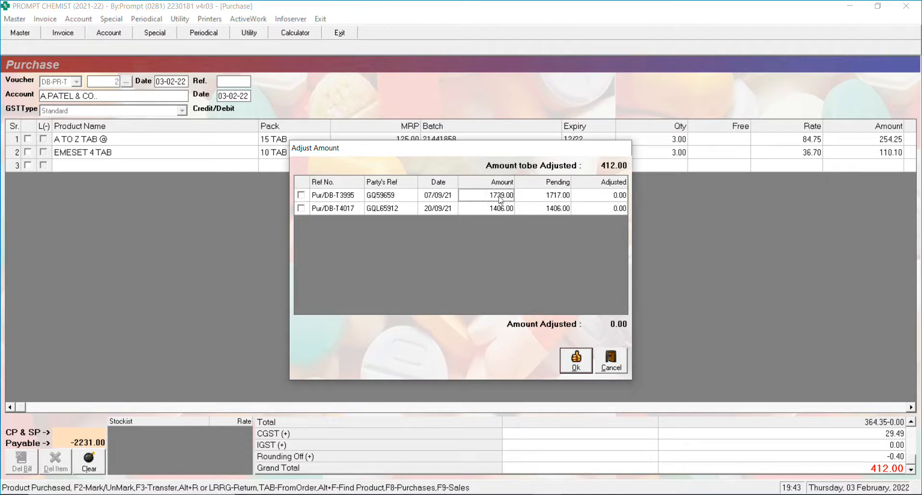
left_click(543, 200)
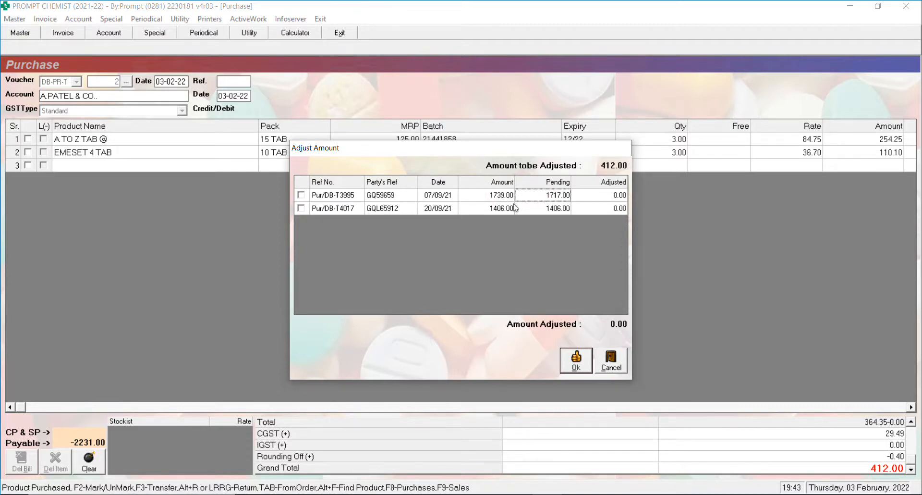
left_click(497, 211)
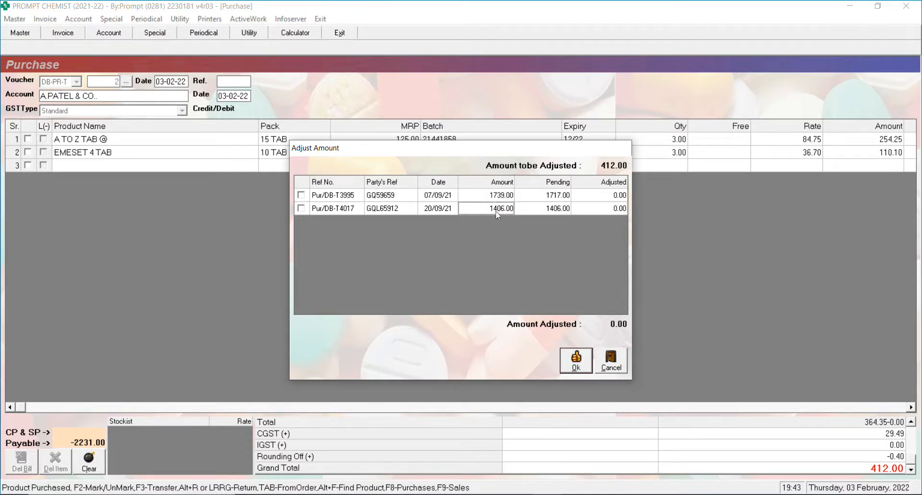
left_click(552, 209)
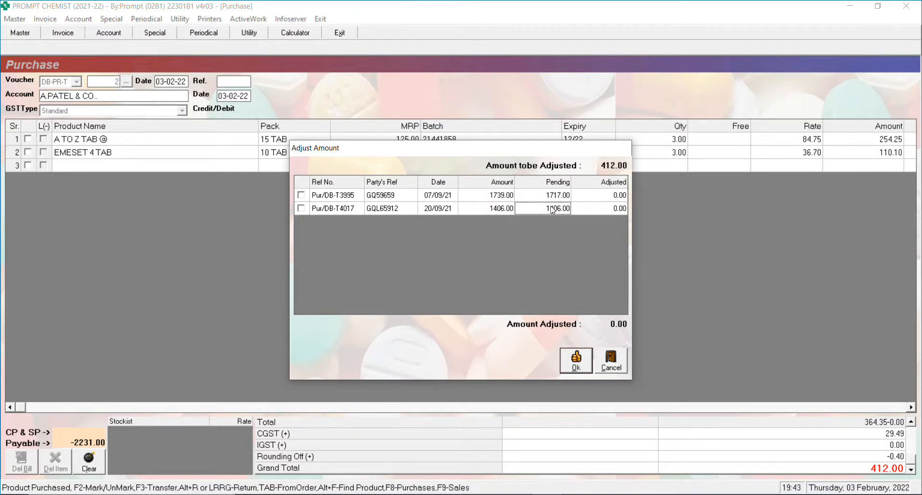
left_click(301, 195)
left_click(578, 364)
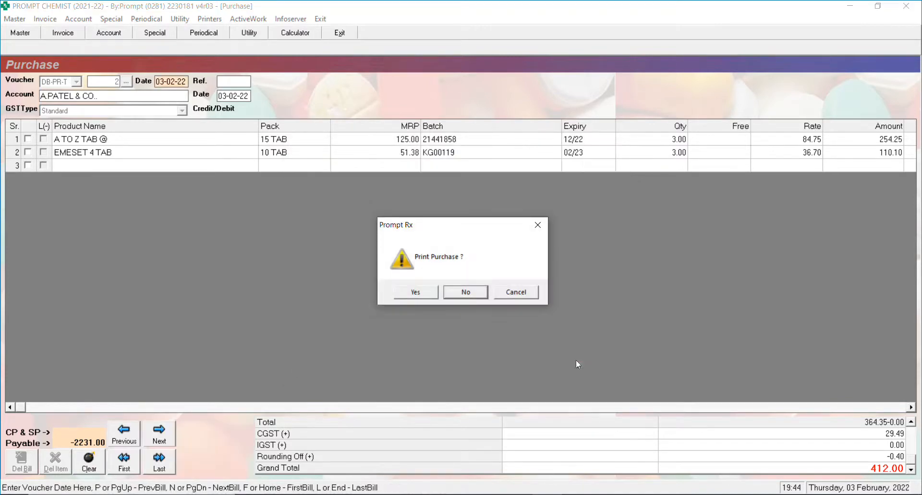
key("Return")
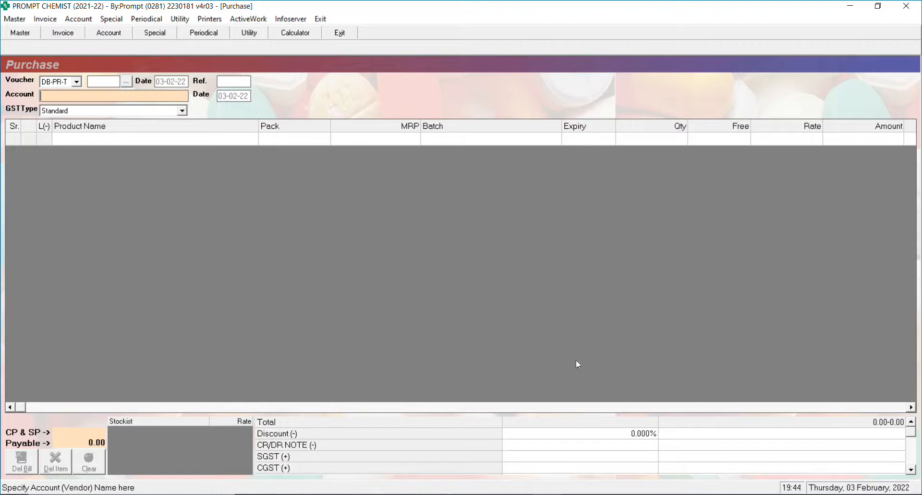
Leave the purchase entry and start a debit note in Credit/Debit Notes.
key("Escape")
key("Escape")
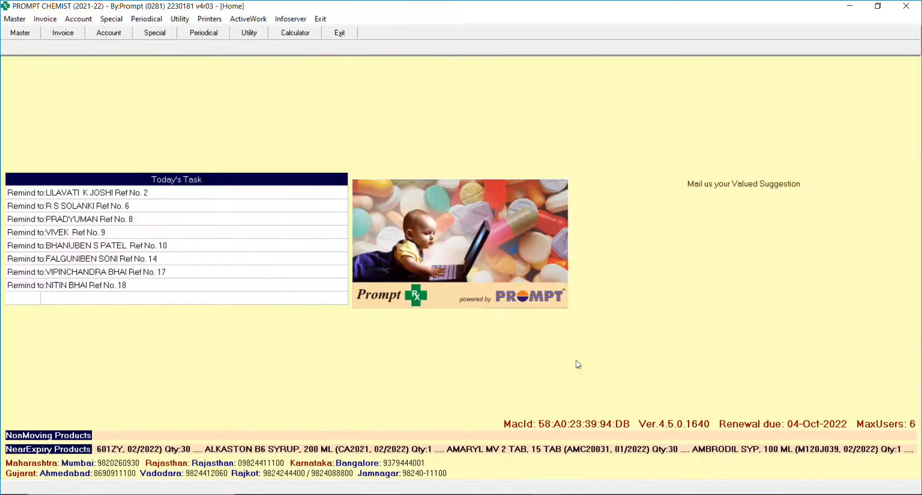
key("F4")
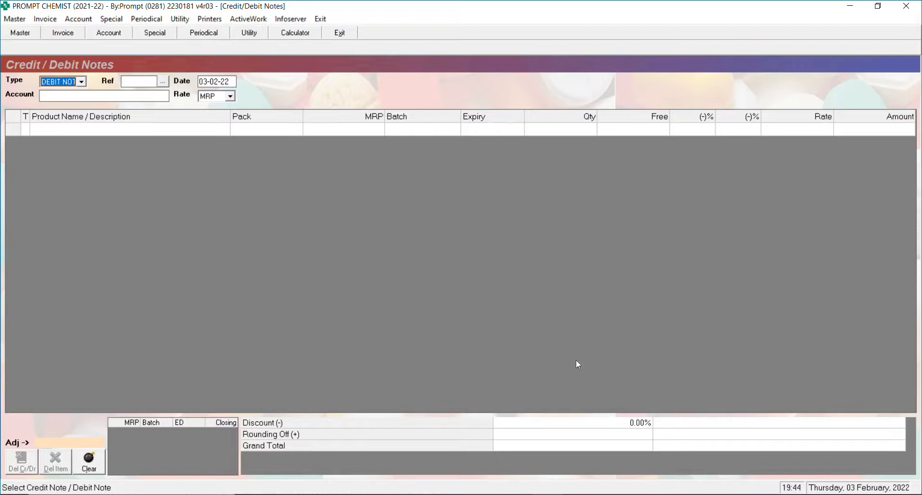
key("Return")
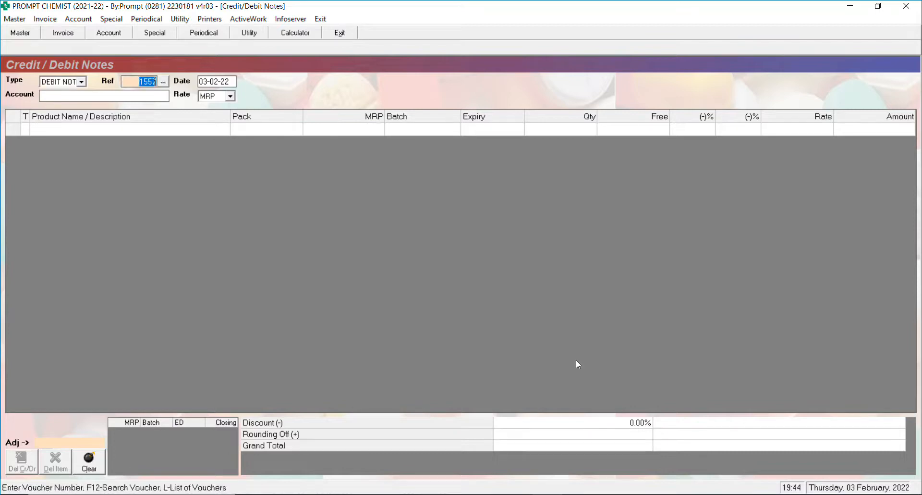
Keep the proposed number and date, choose the account A.PATEL & CO.. and keep the rate basis at MRP.
key("Return")
key("Return")
type("a")
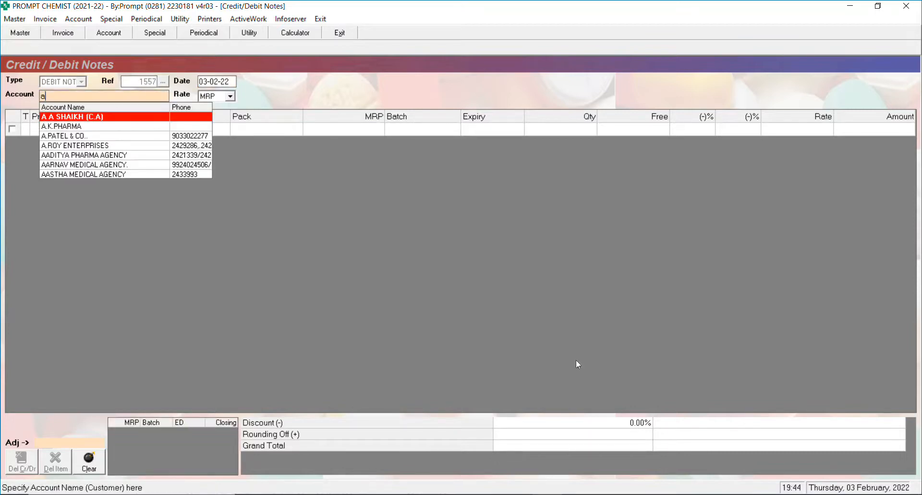
key("Down")
key("Down")
key("Return")
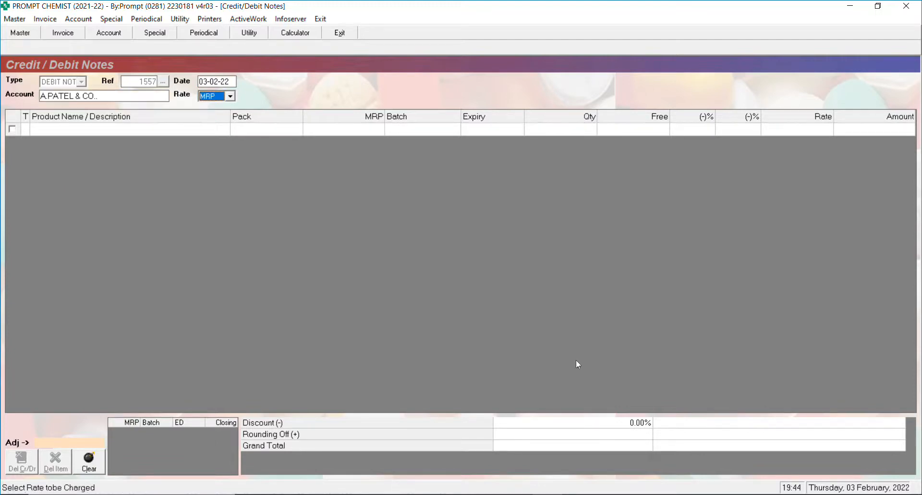
key("Return")
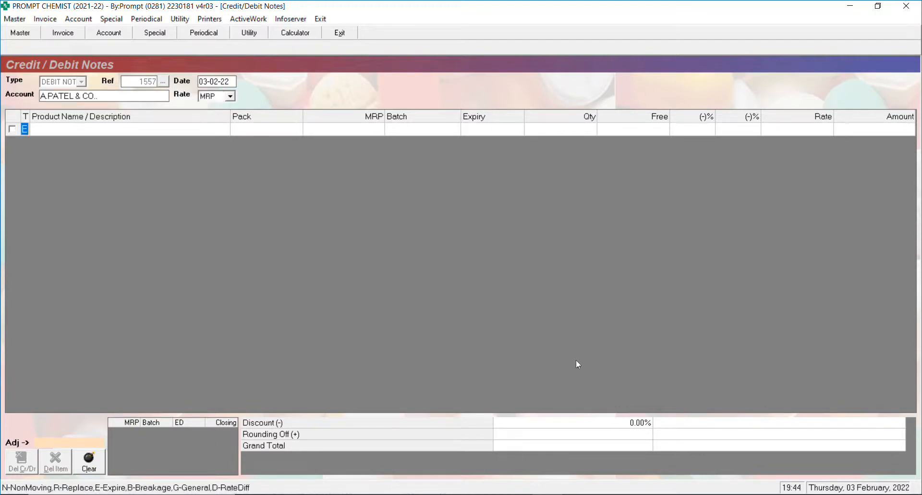
Keep the first line's type as E (Expire) and choose A TO Z TAB @ in the 15 TAB pack as its product.
key("Return")
type("a")
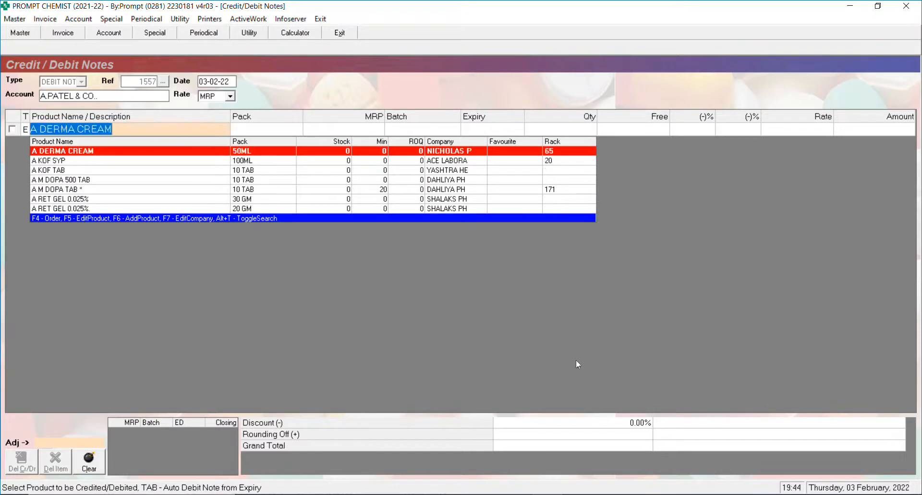
key("Down")
key("Down")
key("Down")
key("Down")
key("Down")
key("Down")
key("Down")
key("Down")
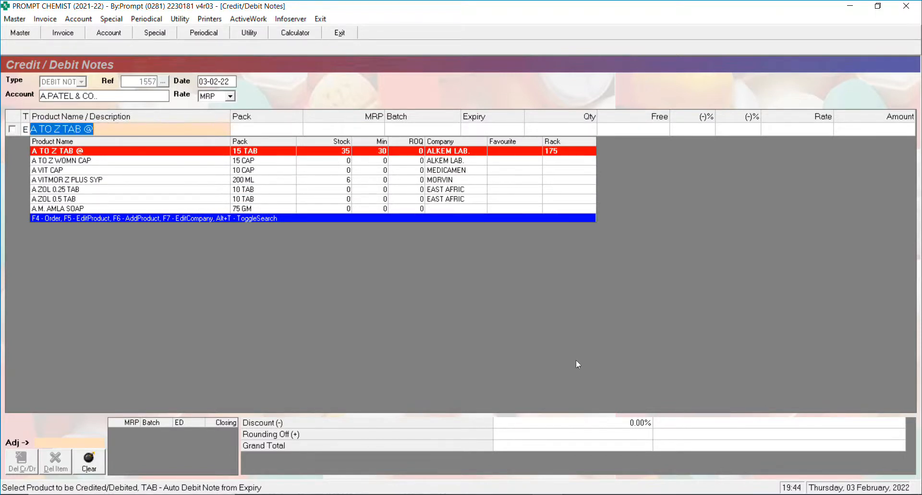
key("Return")
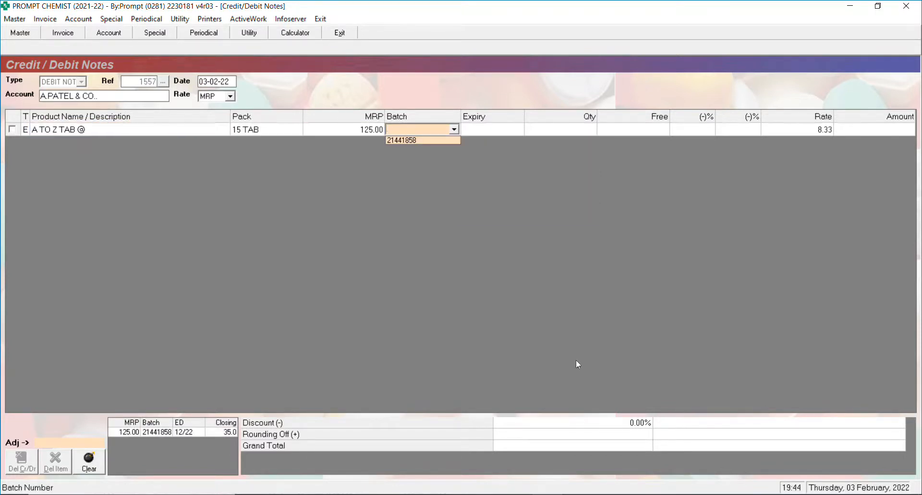
Use batch 21441858 with expiry 02/22 and quantity 15 for A TO Z TAB @, leaving the free quantity empty.
key("Down")
key("Return")
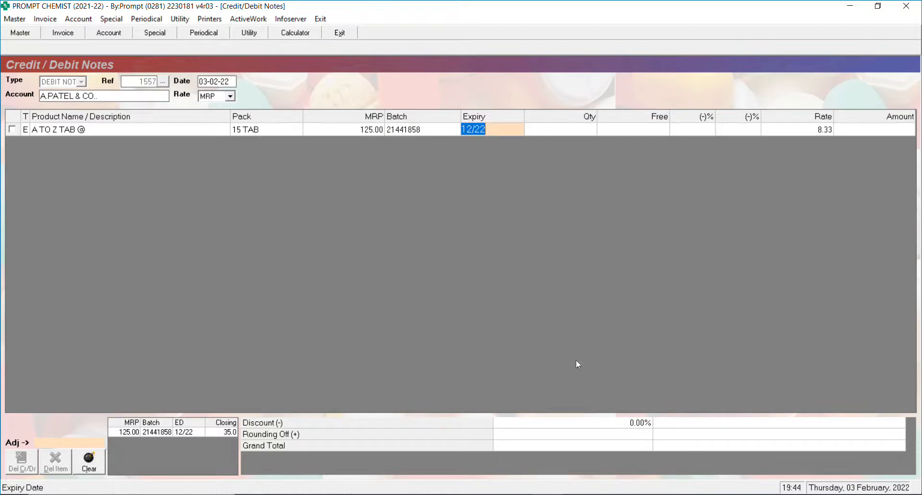
type("02/22")
key("Return")
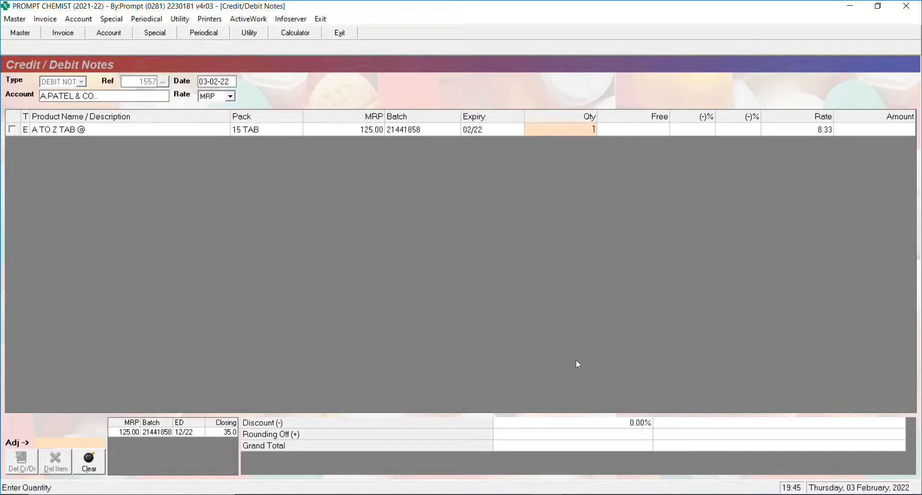
type("0")
key("BackSpace")
type("5")
key("Return")
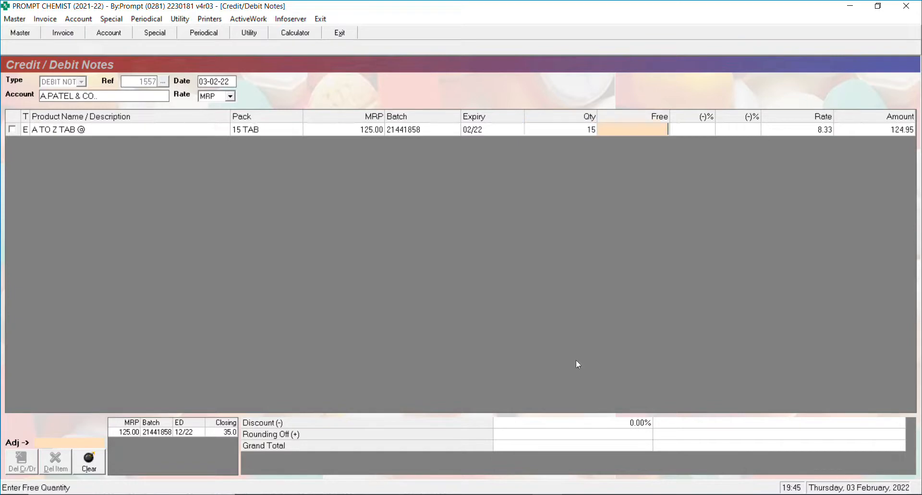
key("Return")
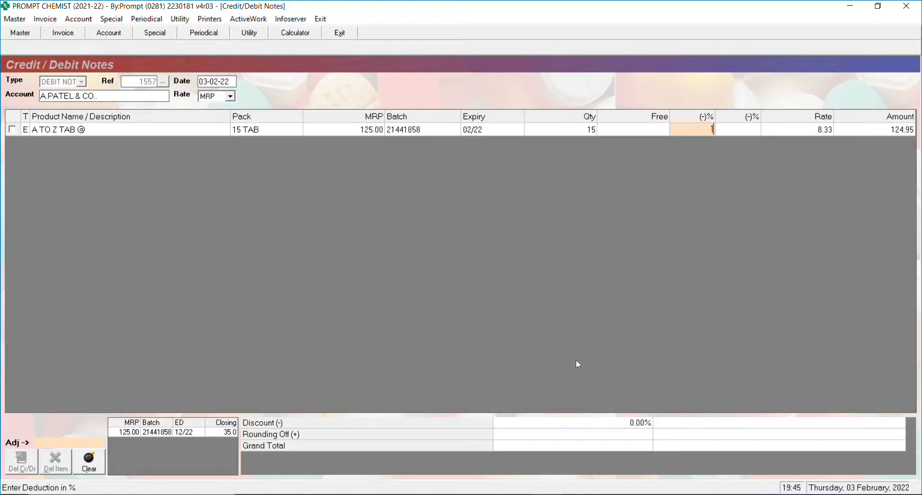
Set the two deduction percentages of the A TO Z TAB @ line to 10 and 21.
type("0")
key("Return")
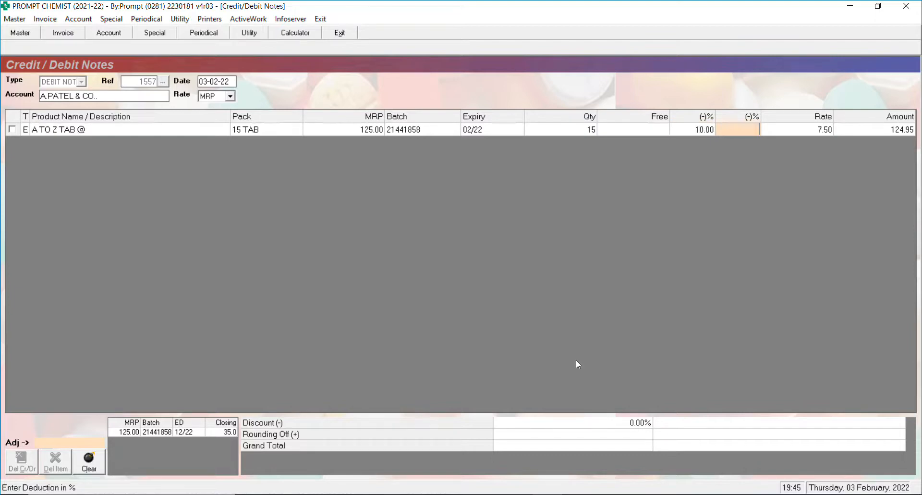
type("21")
key("Return")
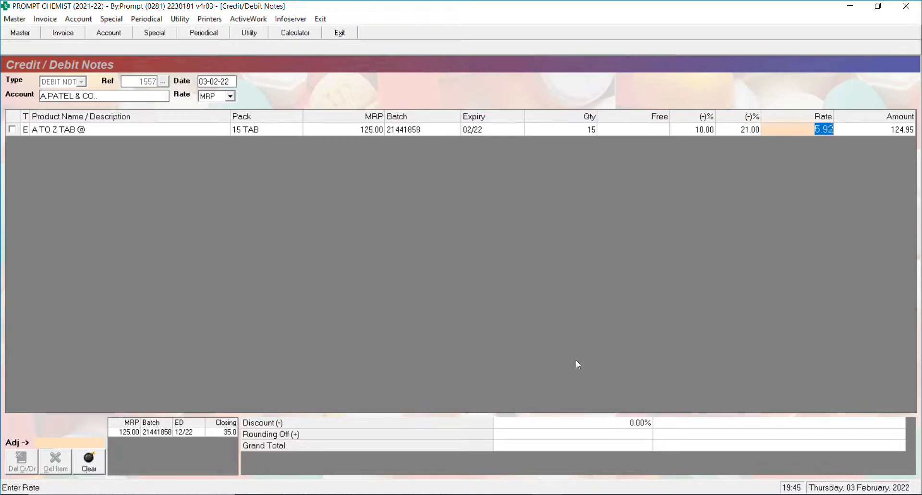
Reset both deduction percentages of the line to 0 and set its rate to 6.00.
key("Left")
key("Left")
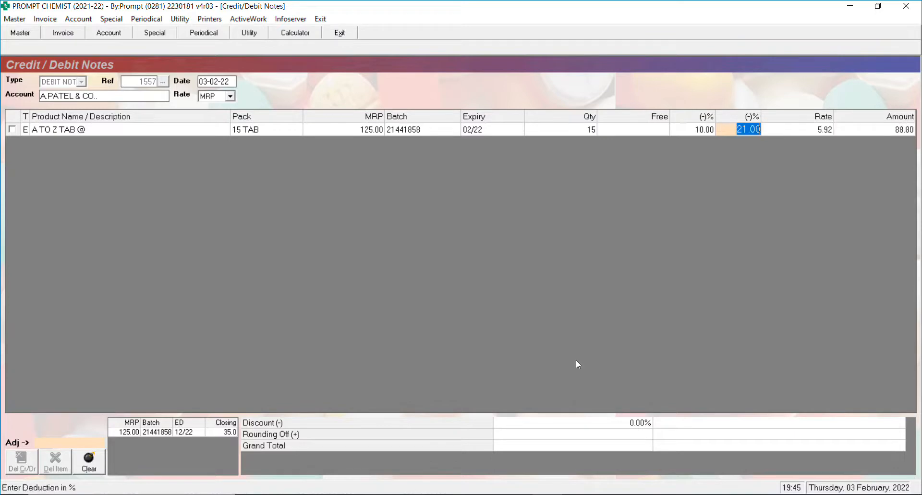
type("0")
key("Return")
type("0")
key("Return")
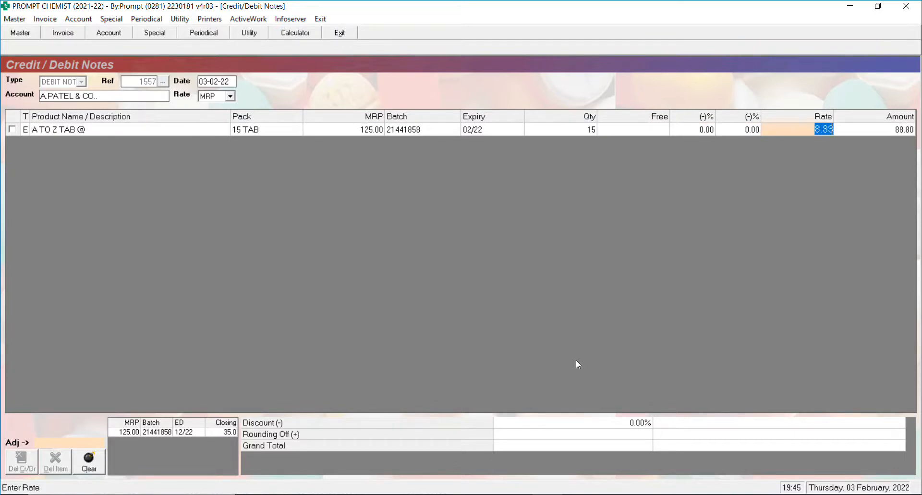
type("6")
key("Return")
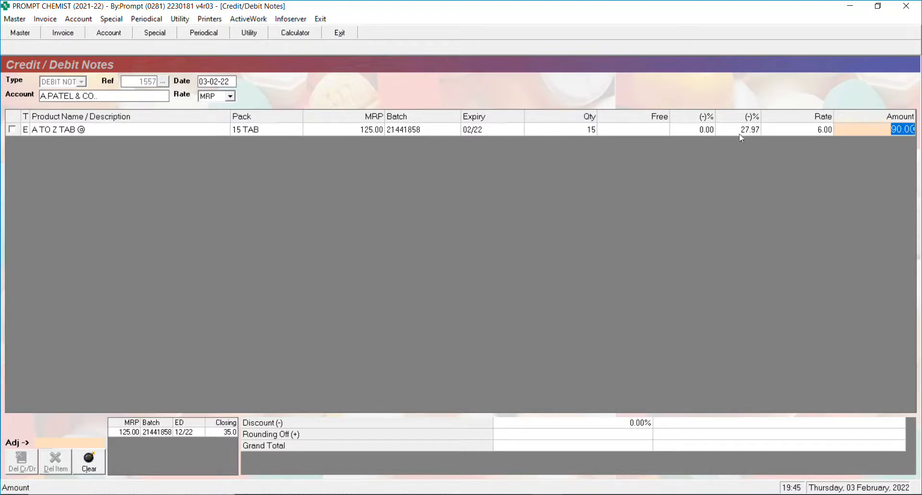
Accept the line's amount and agree to send the batch back to A.PATEL & CO..
key("Return")
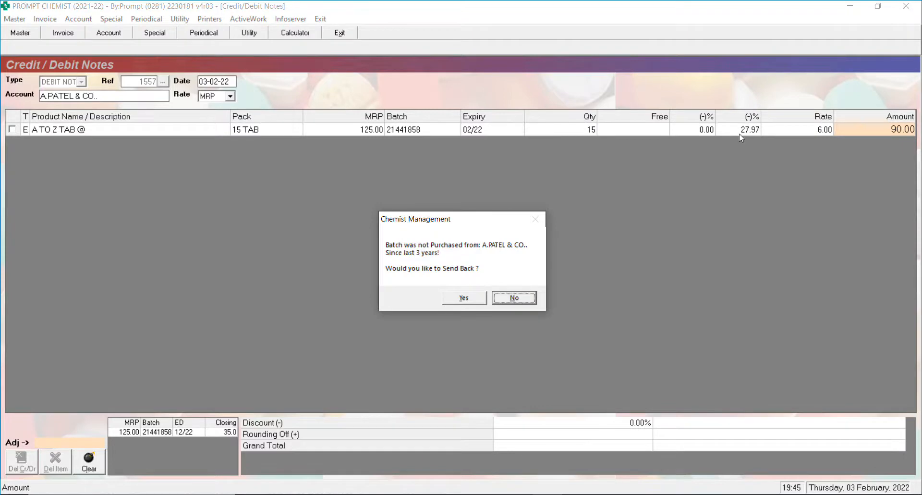
key("Left")
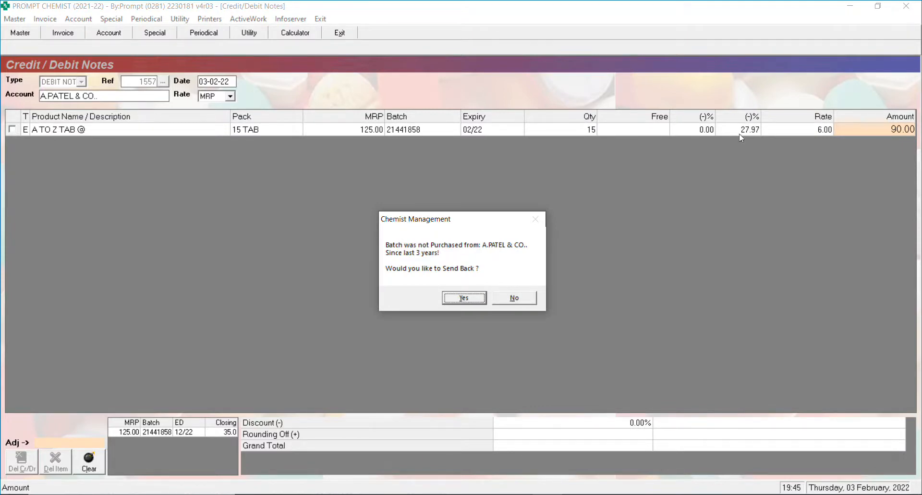
key("Return")
key("Return")
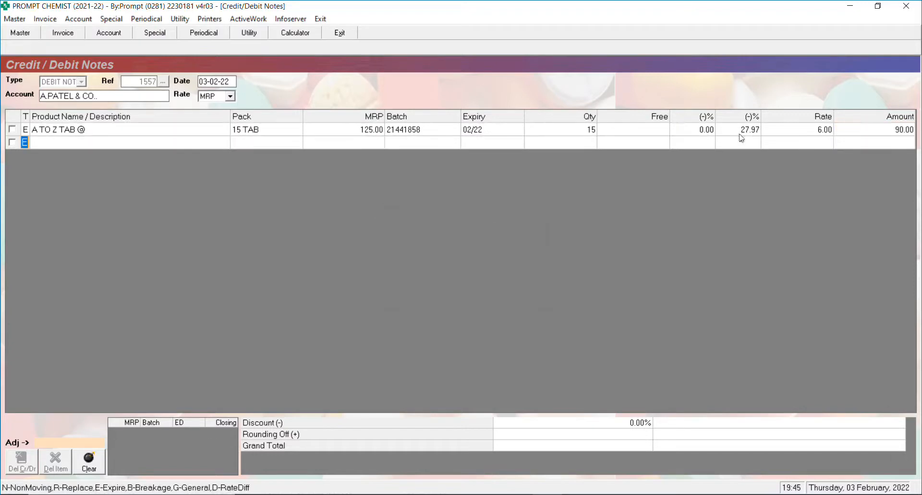
End the item list, set the debit note's discount to 3% and accept the rounding.
key("BackSpace")
key("Return")
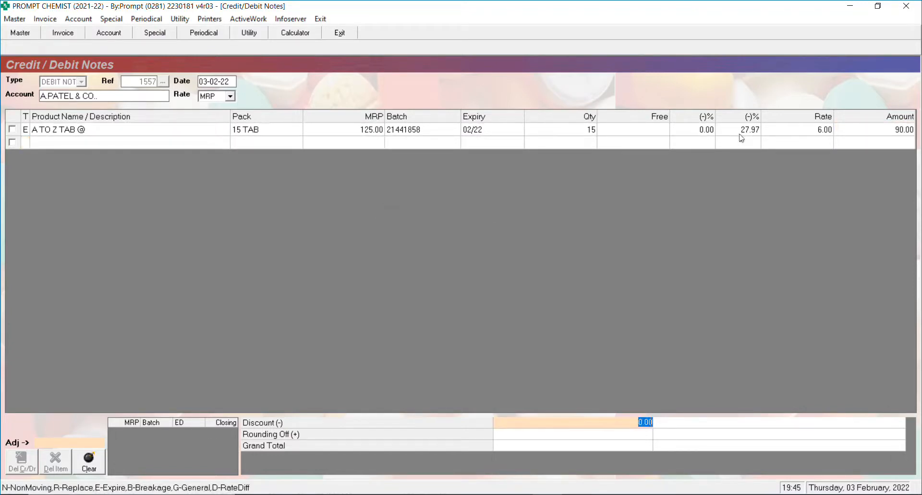
type("3")
key("Return")
key("Return")
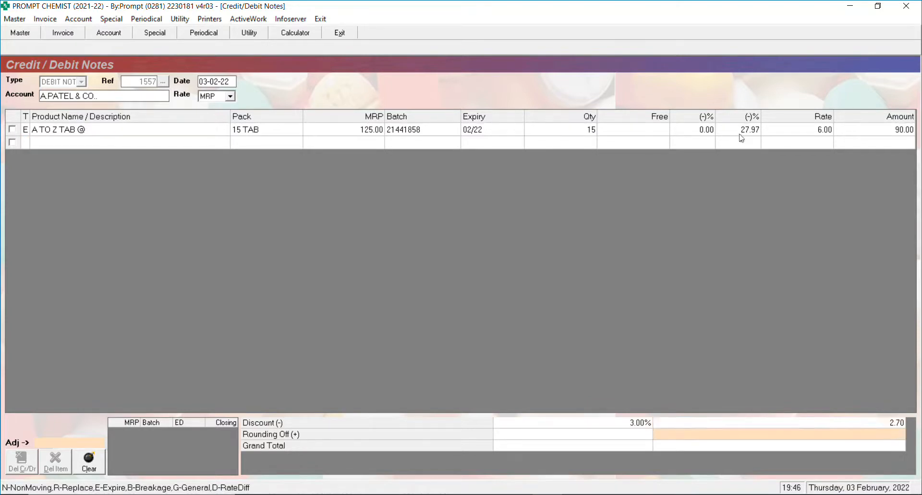
key("Return")
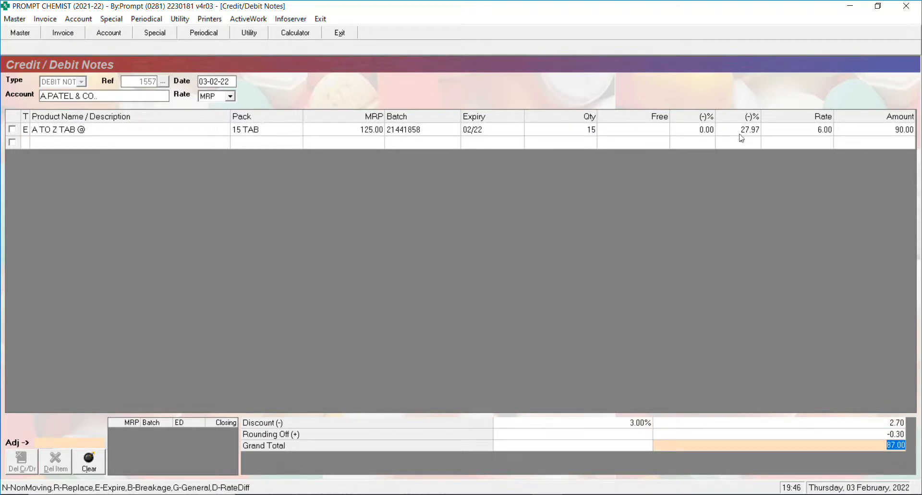
Accept the grand total, finish the debit note without adjusting or printing it, and start another debit note.
key("Return")
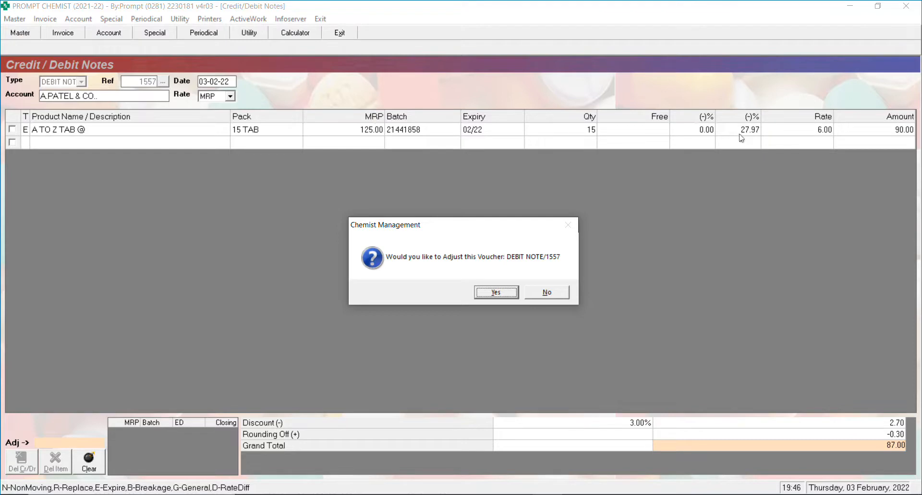
key("Right")
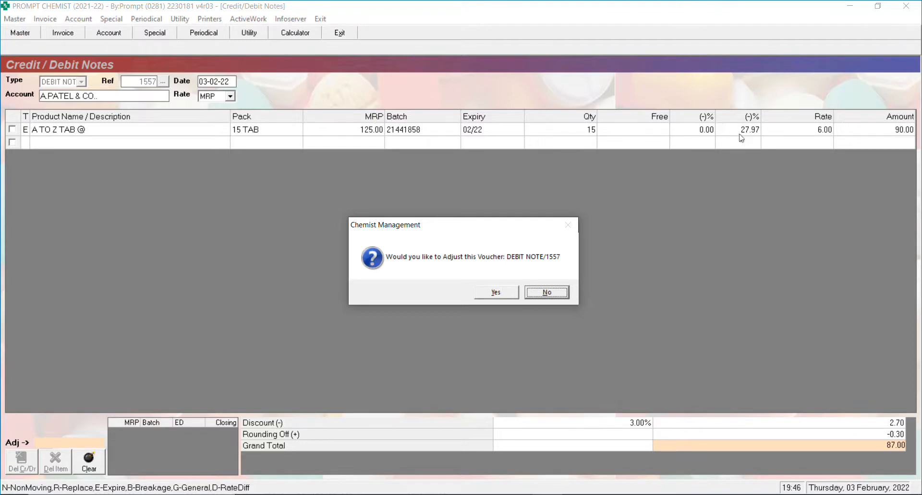
key("Left")
key("Right")
key("Return")
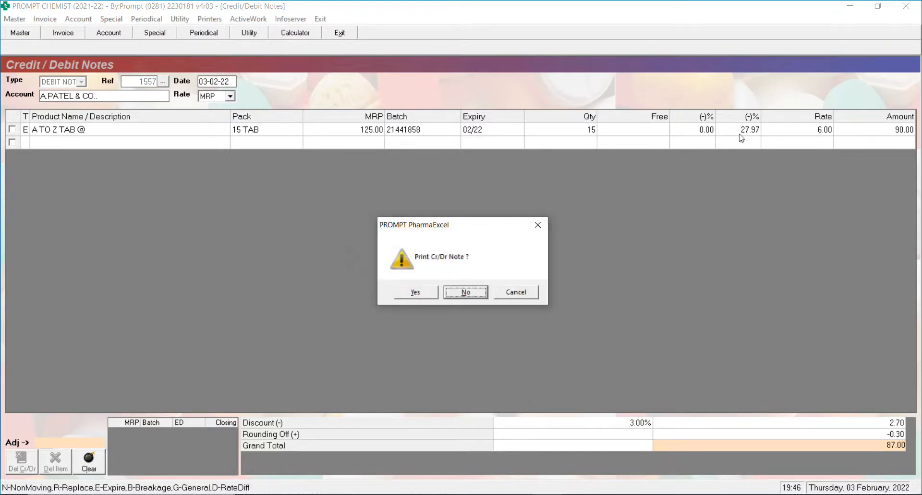
key("Return")
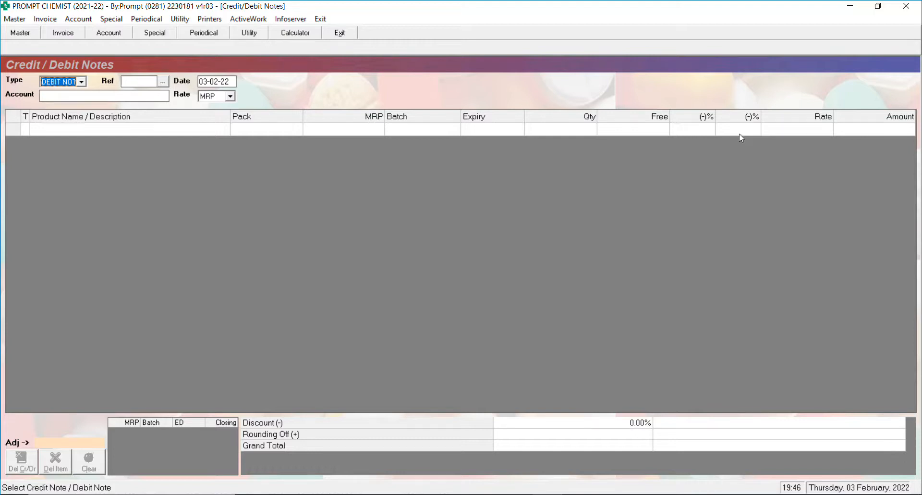
key("Return")
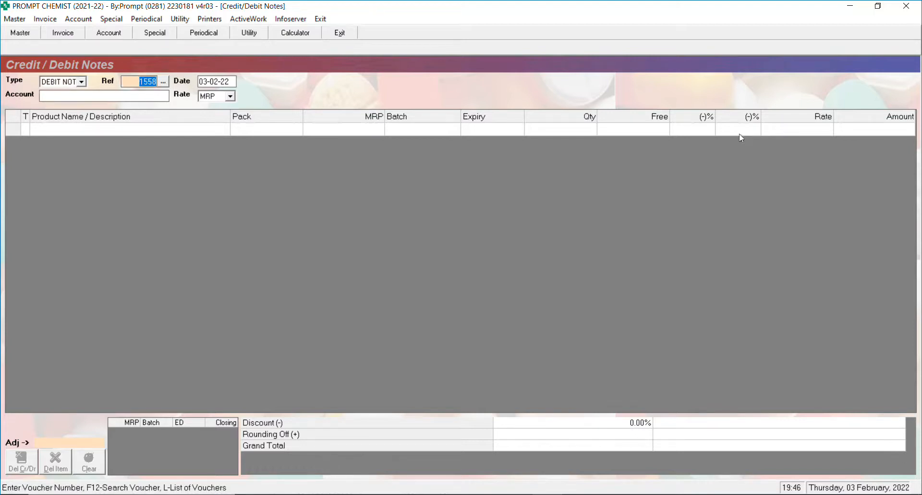
Reopen debit note 1557 and keep its date, account and rate basis, continuing to the empty item line.
type("1557")
key("Return")
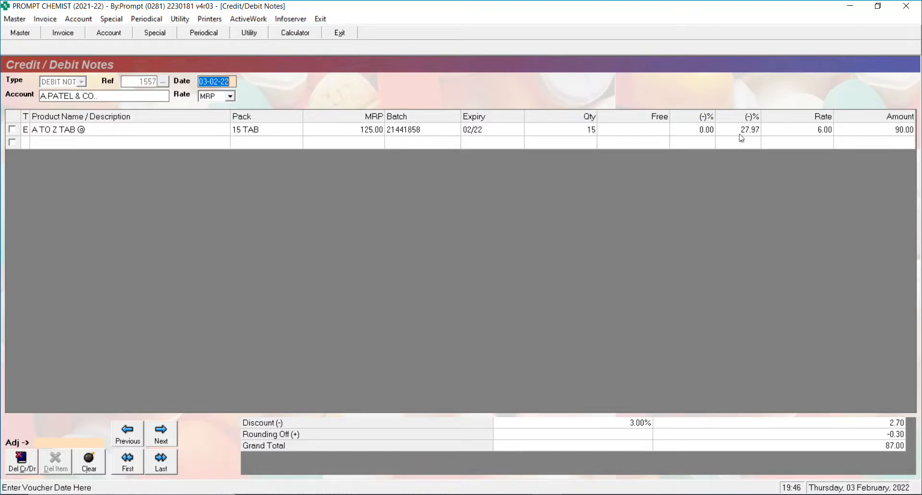
key("Return")
key("Return")
key("Return")
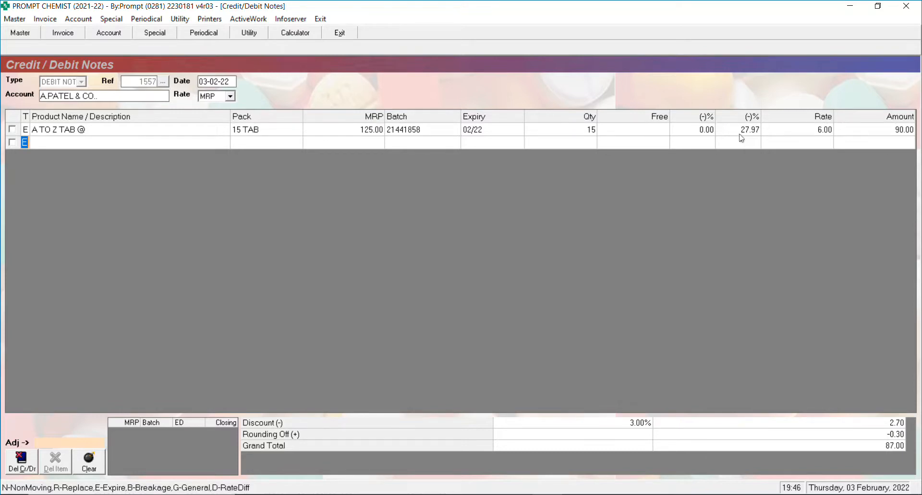
Add a General (G) line described as "Adj" with an amount of 2 to the debit note.
type("G")
key("Return")
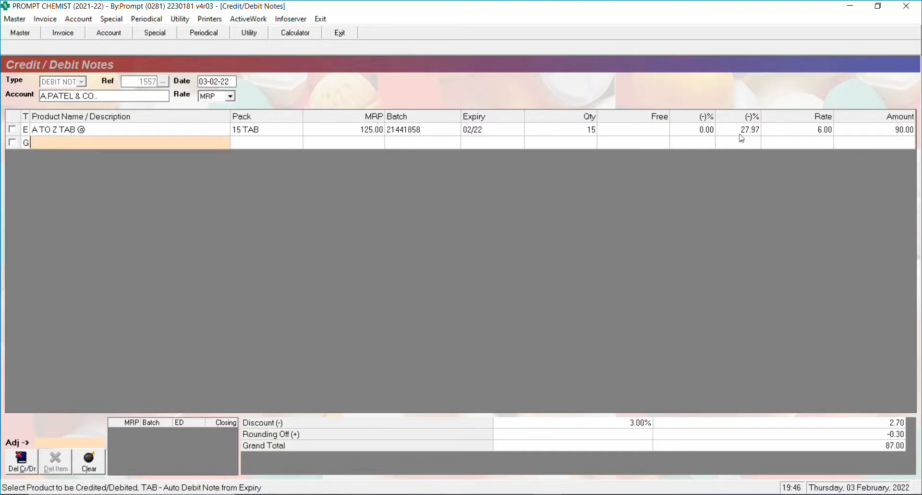
type("Adj")
key("Return")
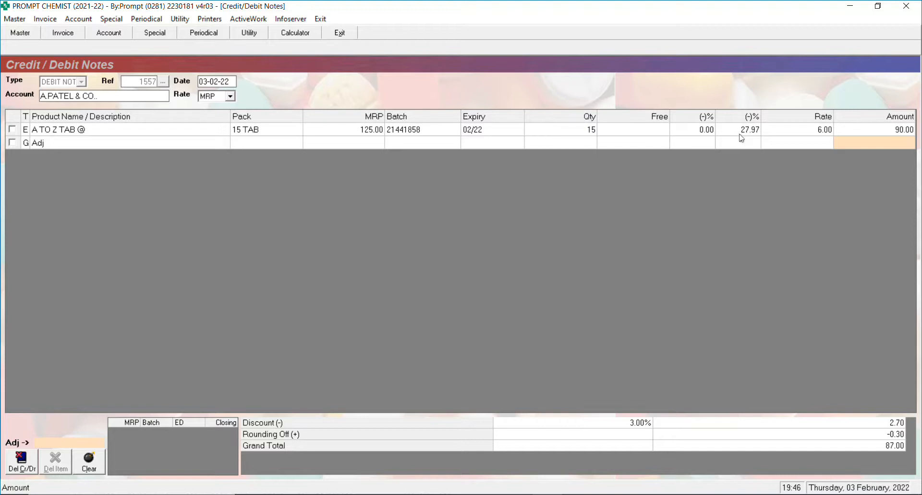
type("2")
key("Return")
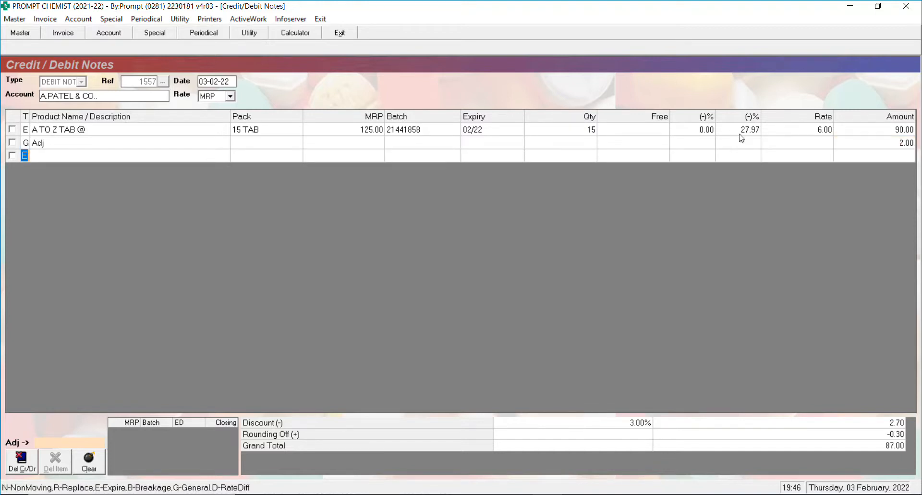
Return to the "Adj" line and set its amount to -2.
key("Up")
key("Down")
key("Up")
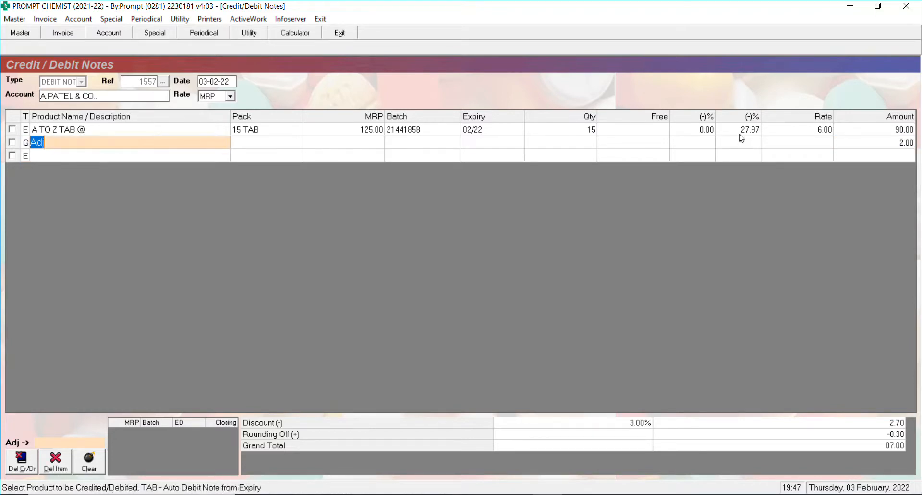
key("Return")
type("-2")
key("Return")
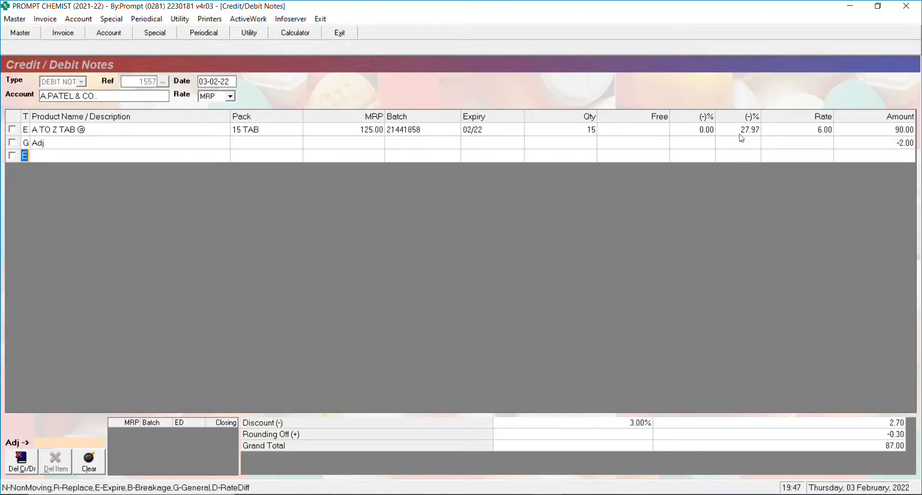
End the item list, accept the debit note's discount, rounding and grand total, and finish it without adjusting the voucher.
key("Return")
key("Return")
key("Return")
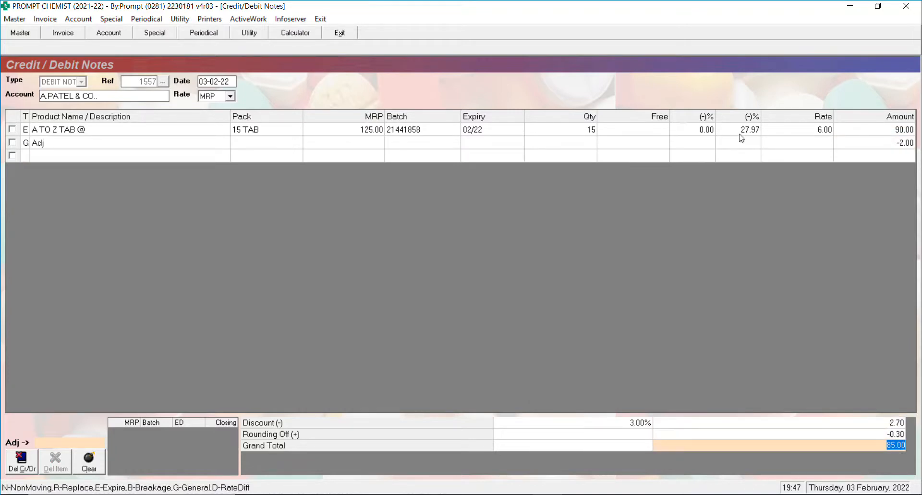
key("Return")
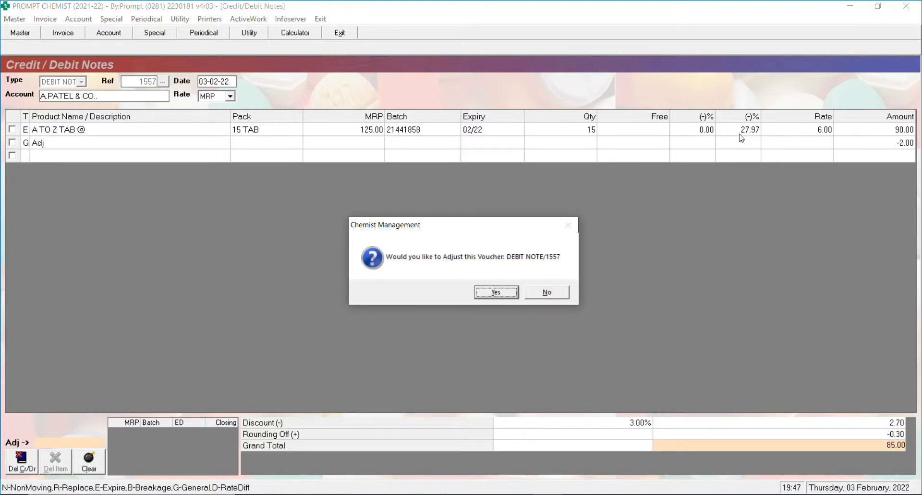
key("Right")
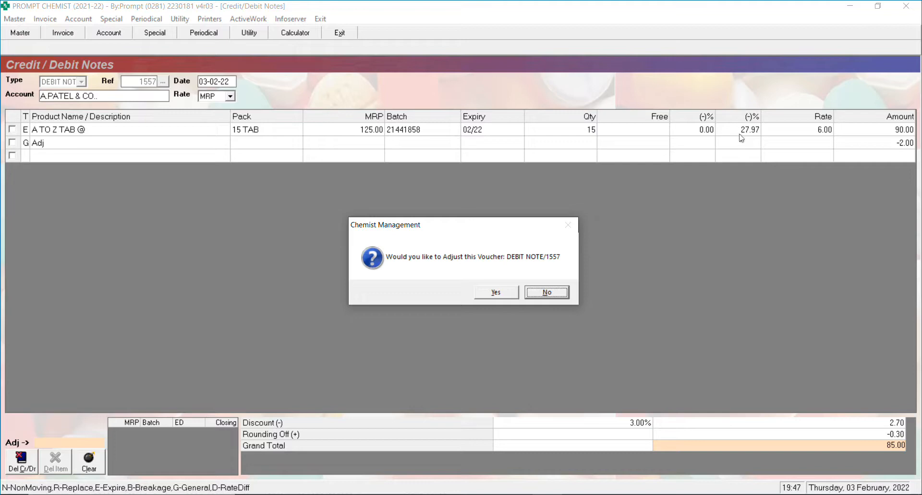
key("Return")
key("Return")
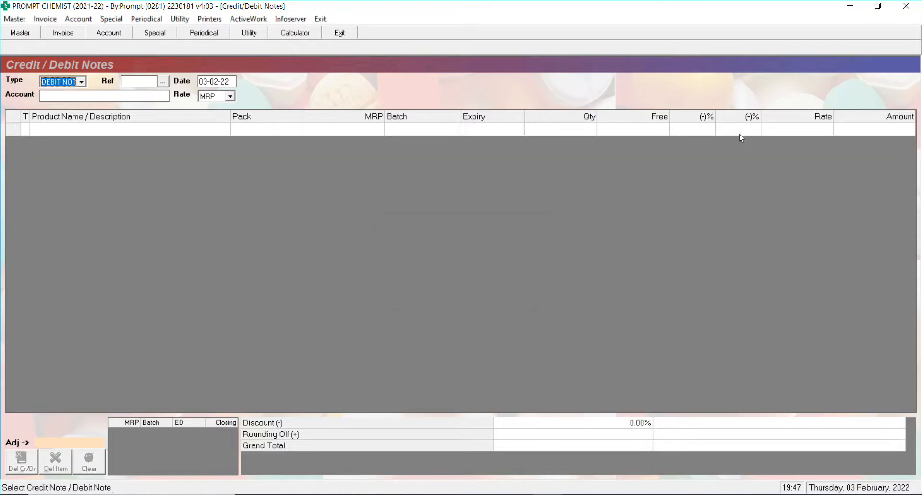